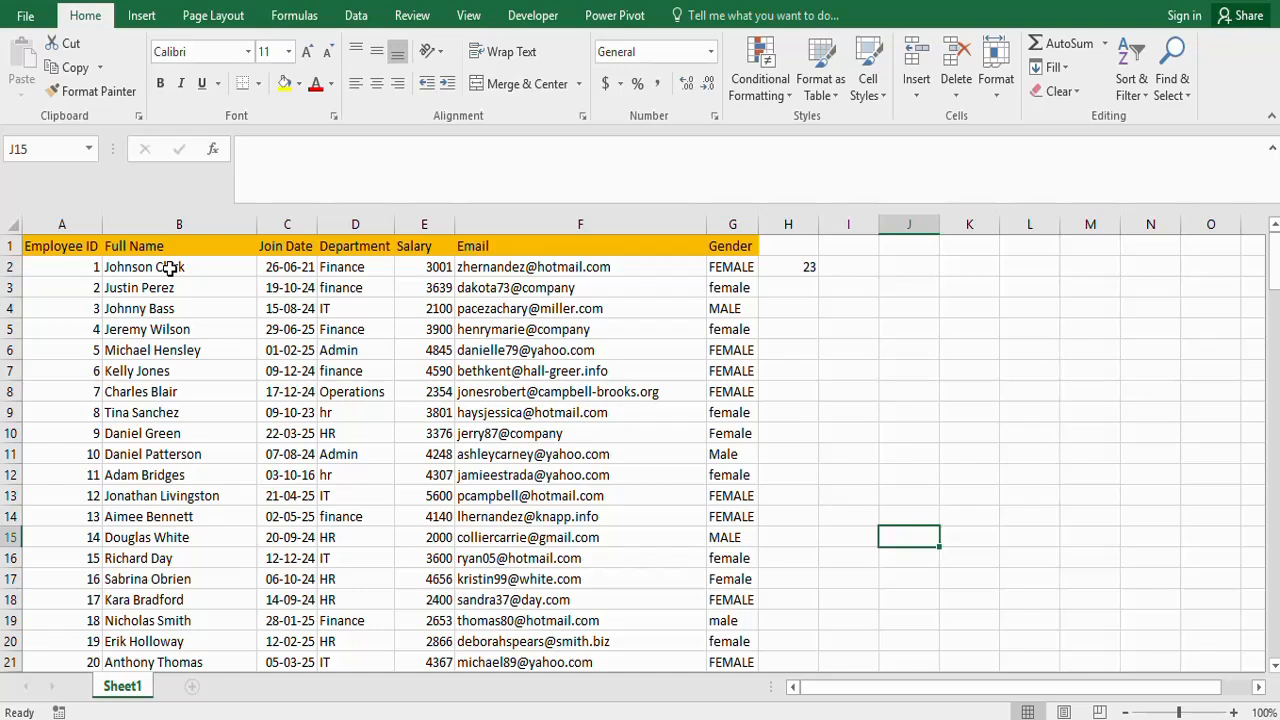
# - Apply the Number format to the entire Employee ID column
pyautogui.click(170, 268)
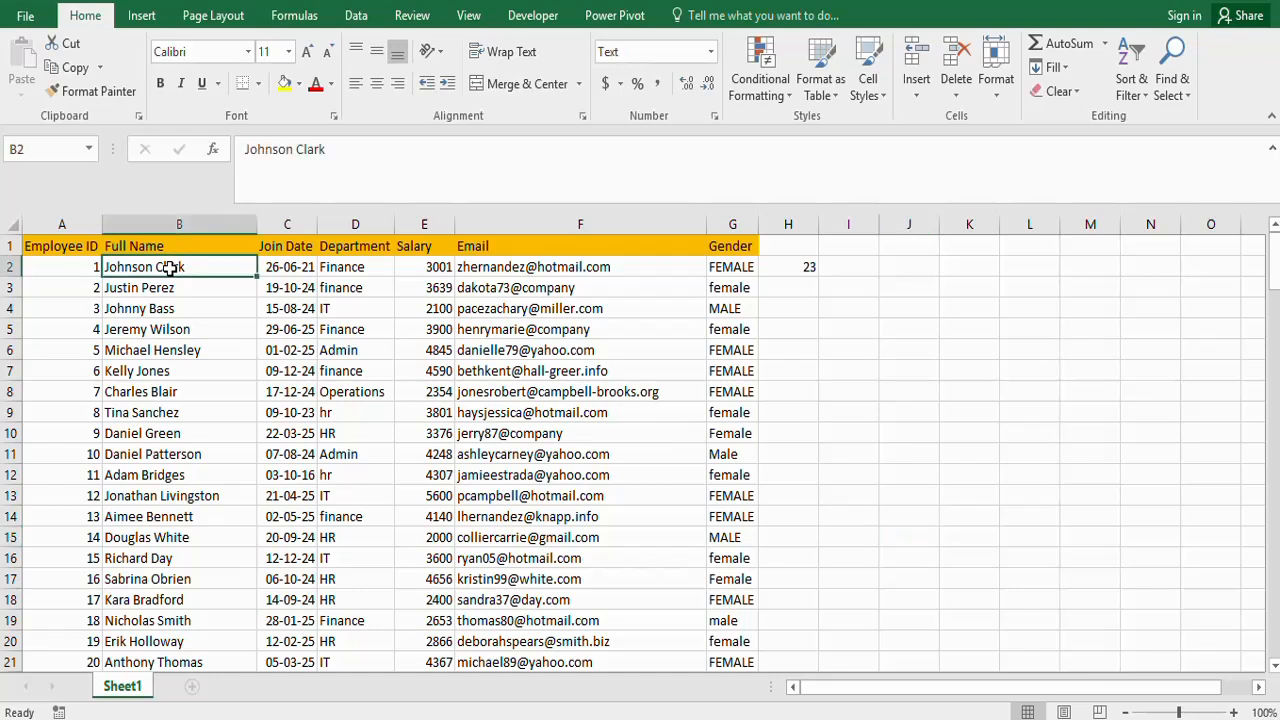
pyautogui.click(63, 244)
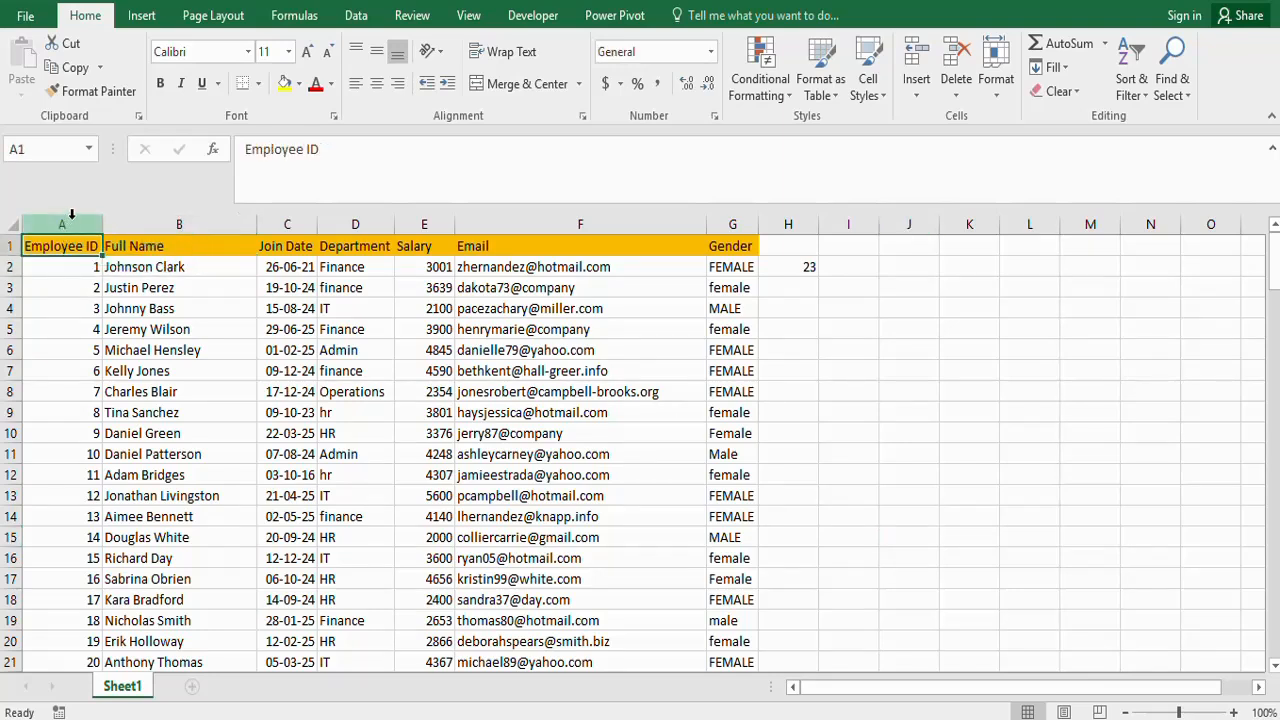
pyautogui.click(67, 221)
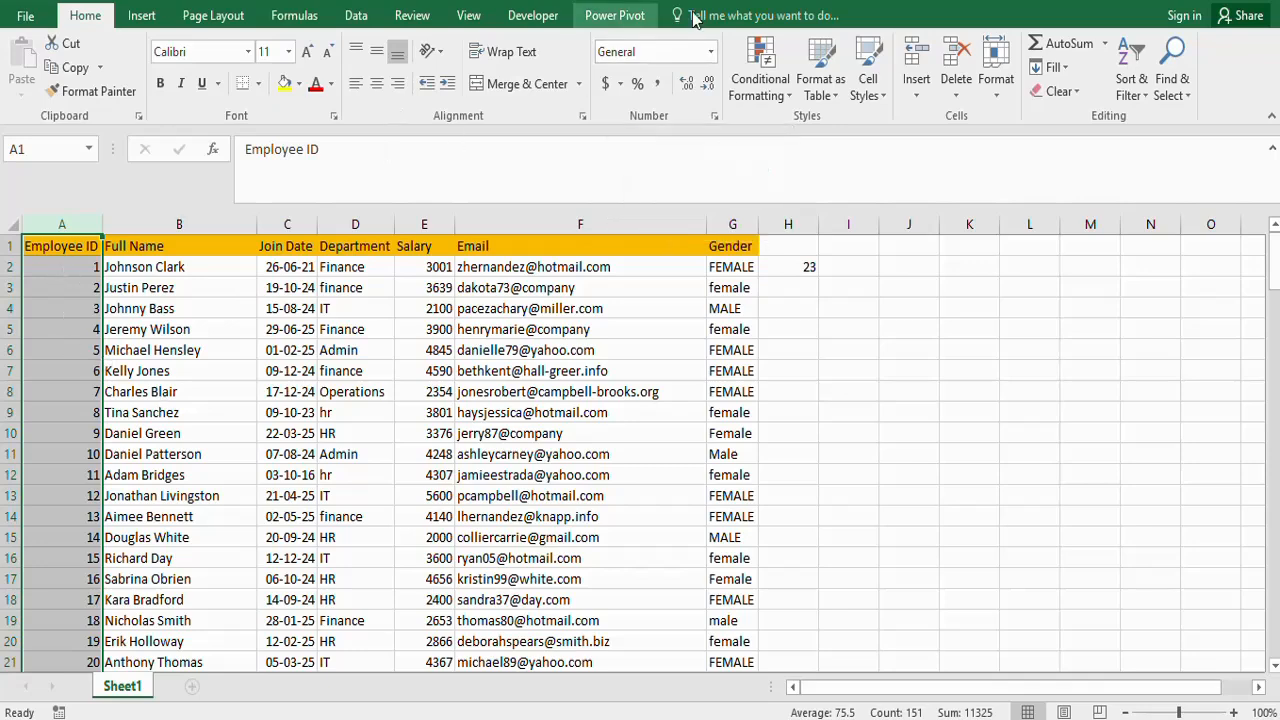
pyautogui.click(711, 52)
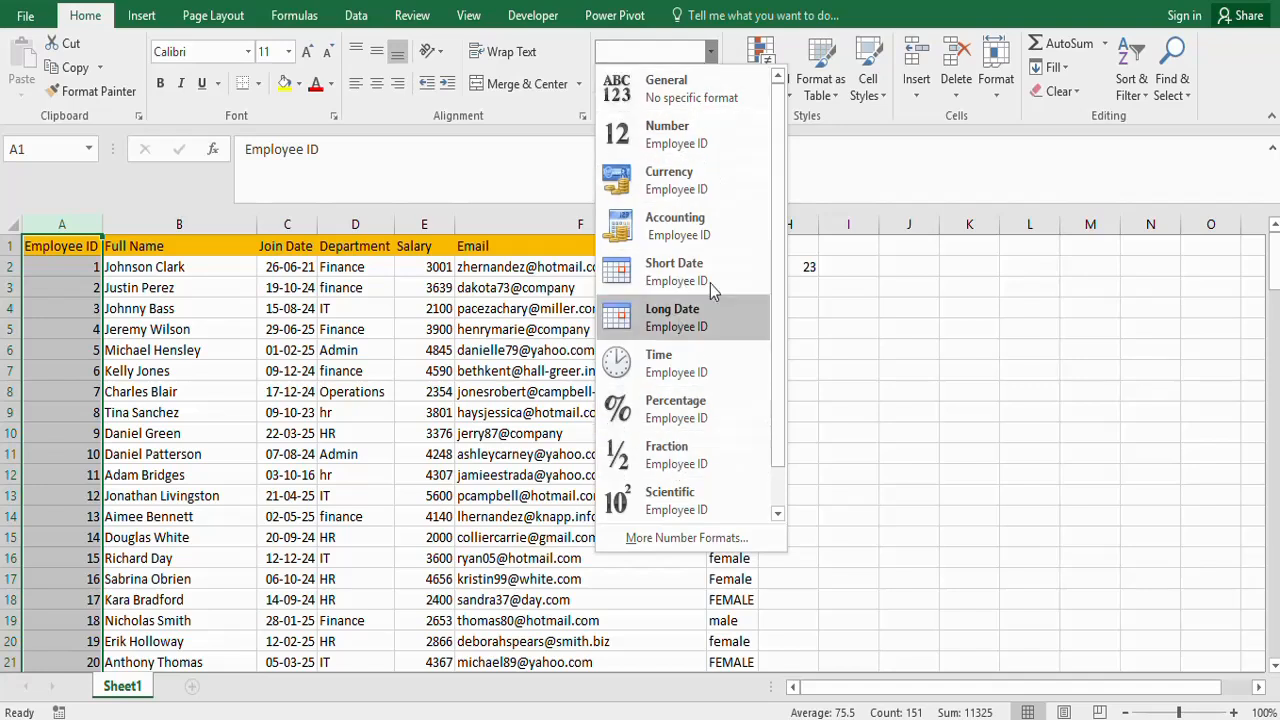
pyautogui.scroll(-1, 767, 350)
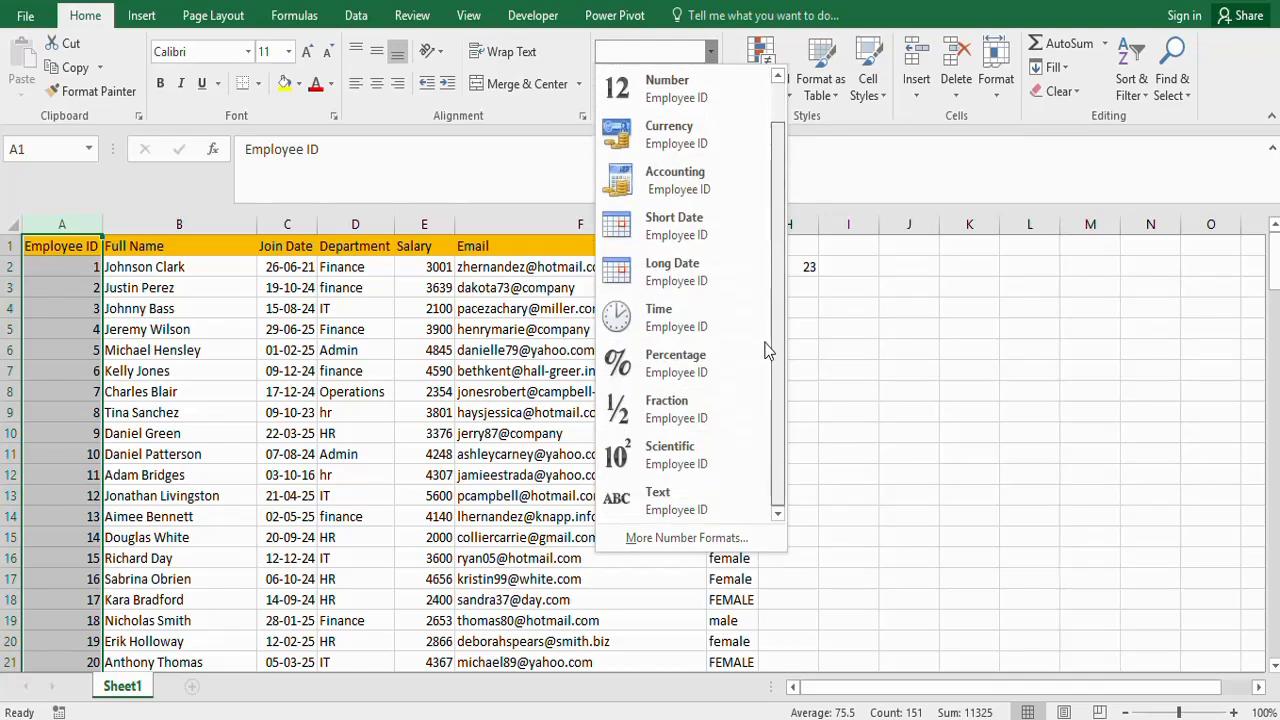
pyautogui.scroll(1, 761, 131)
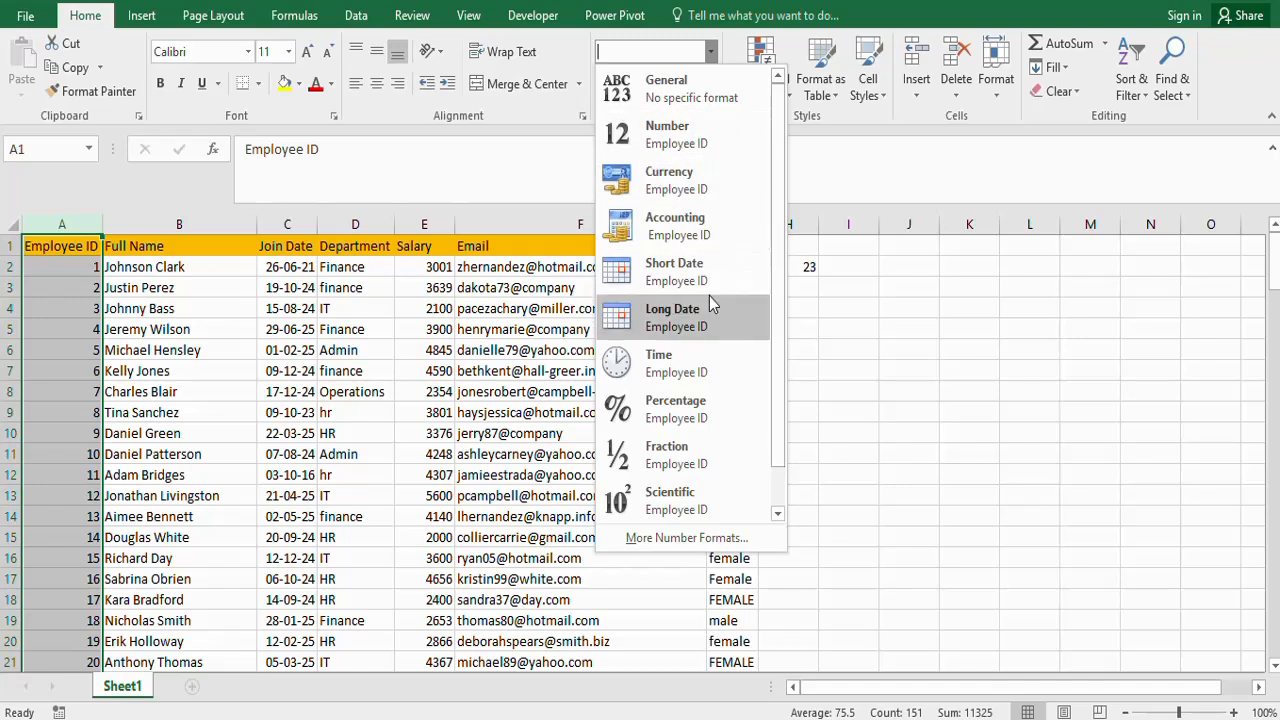
pyautogui.click(666, 133)
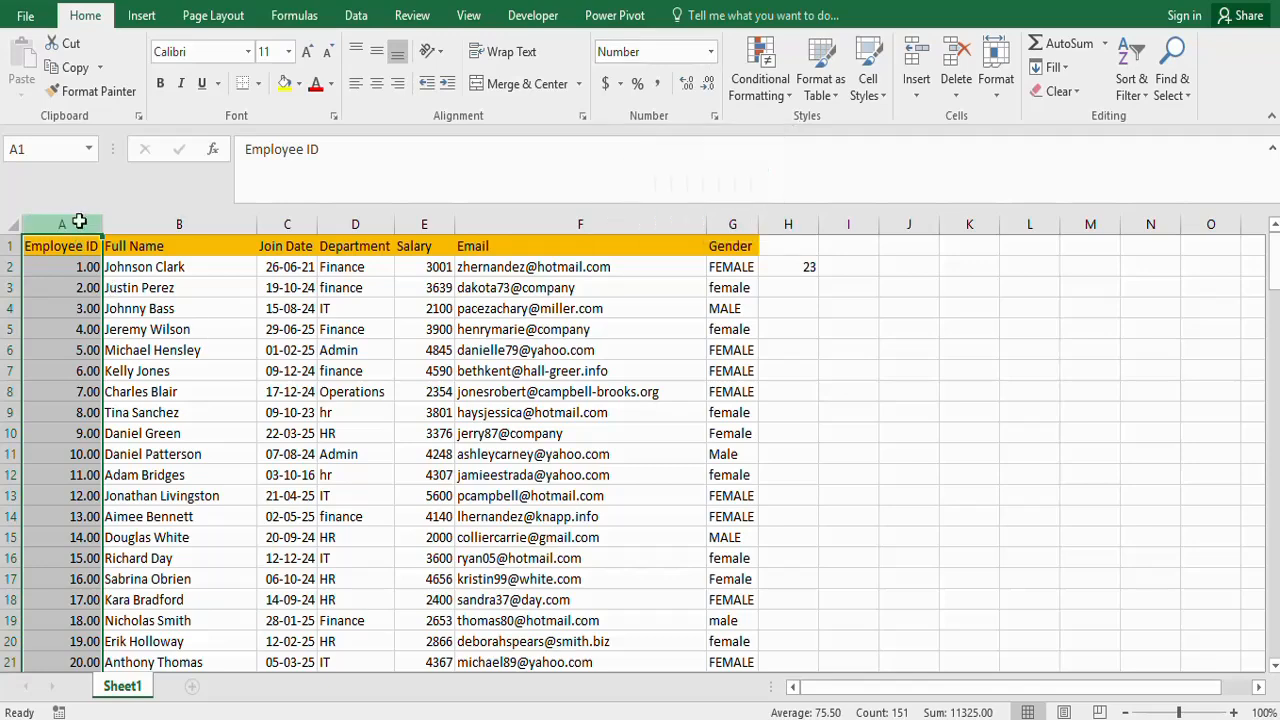
# - Set the Employee ID column's Number format to 0 decimal places through the Format Cells dialog
pyautogui.hotkey('ctrl', '1')
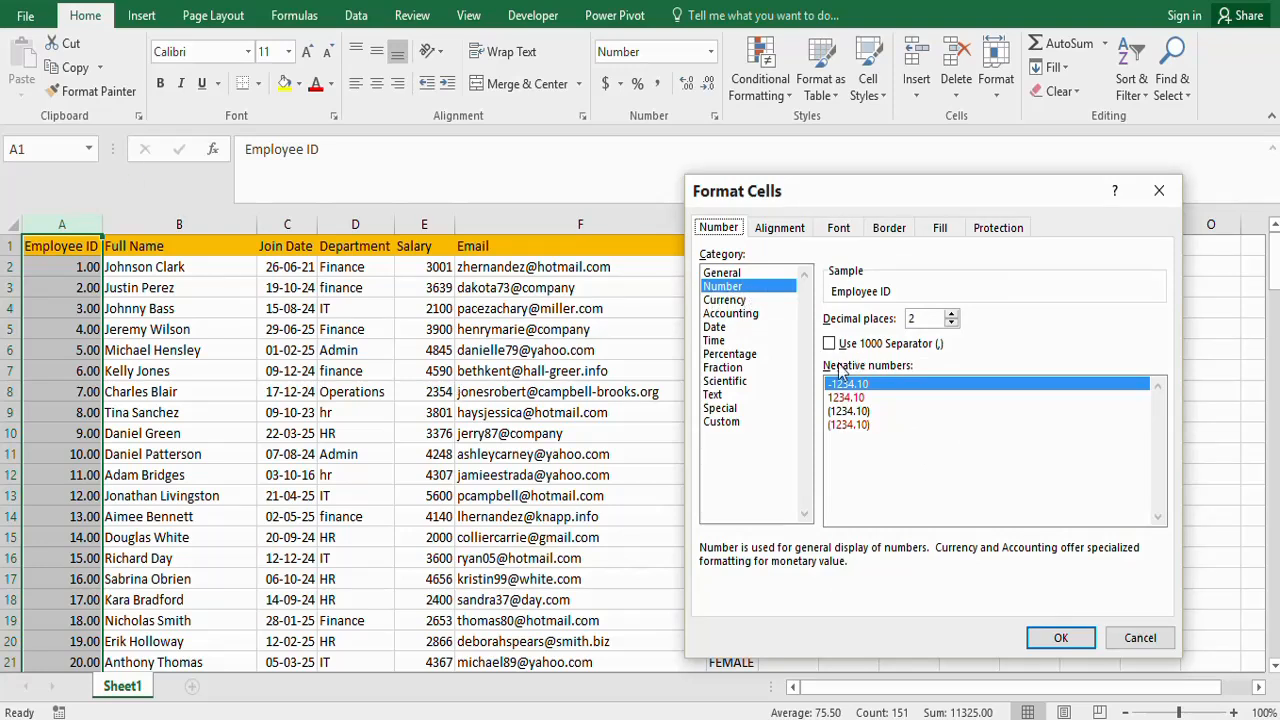
pyautogui.click(719, 289)
pyautogui.click(951, 323)
pyautogui.click(951, 323)
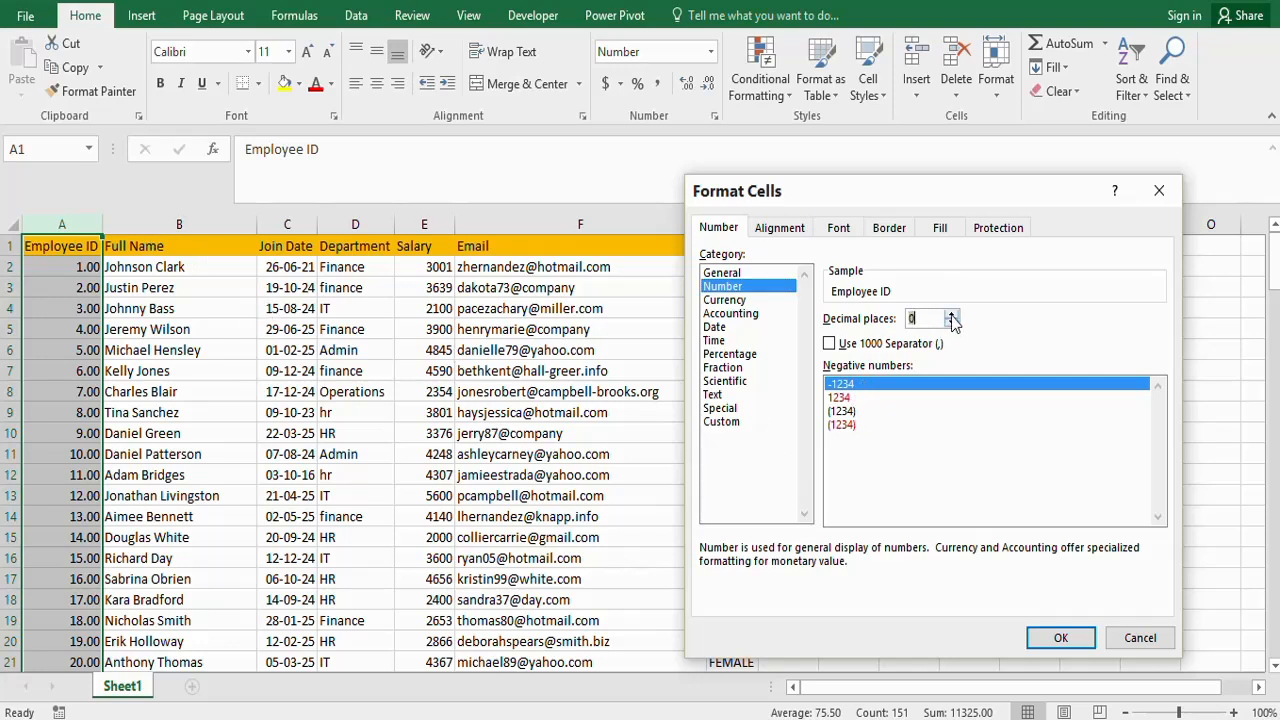
pyautogui.click(951, 314)
pyautogui.click(951, 314)
pyautogui.click(951, 314)
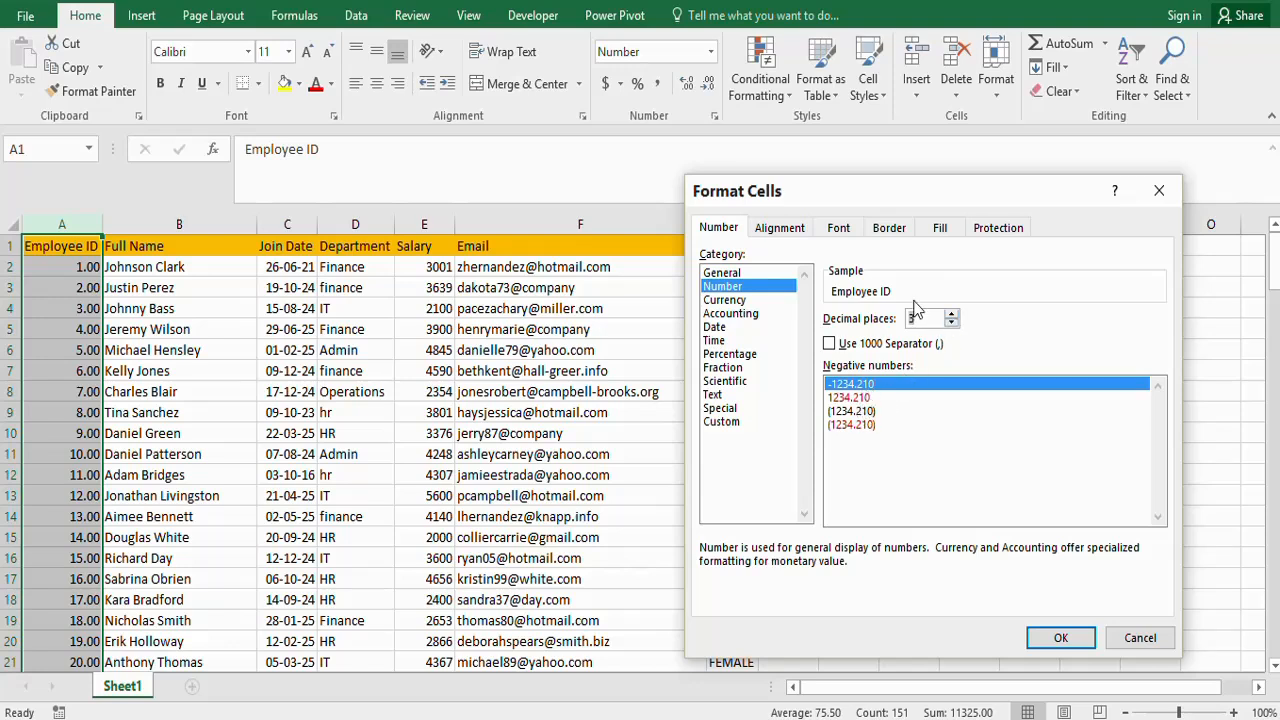
pyautogui.click(951, 322)
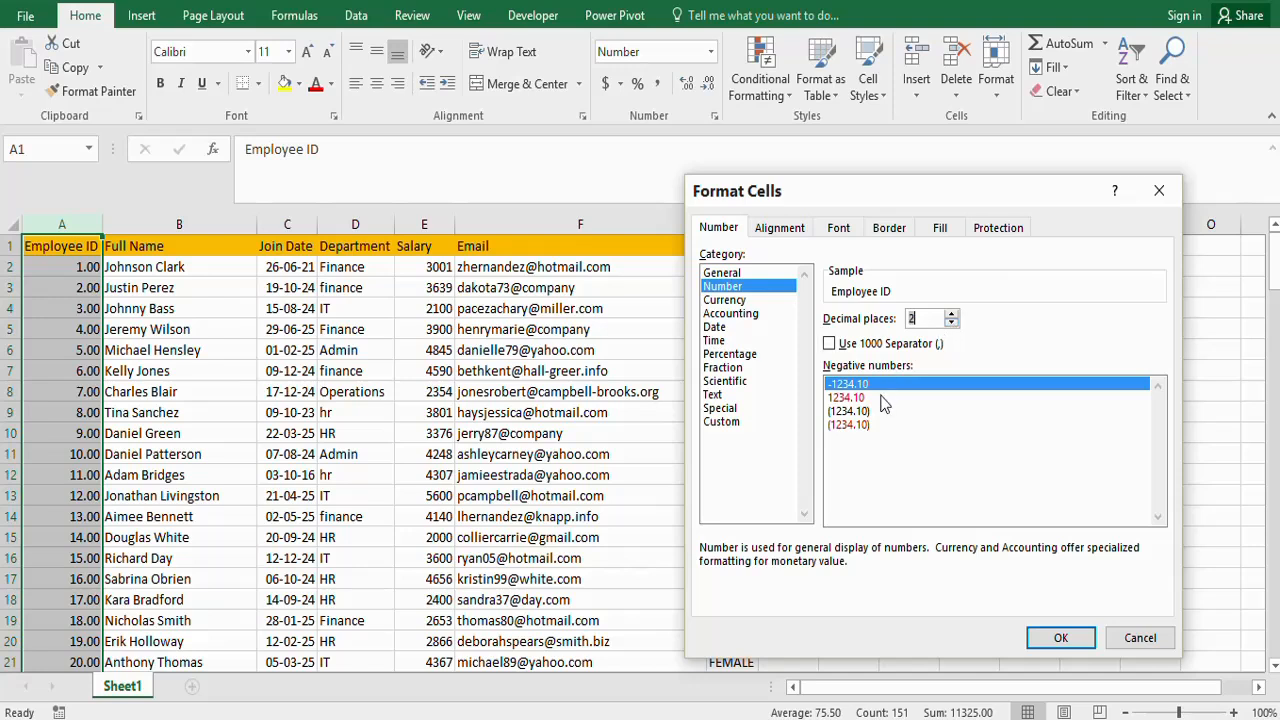
pyautogui.click(951, 323)
pyautogui.click(951, 323)
pyautogui.click(1078, 638)
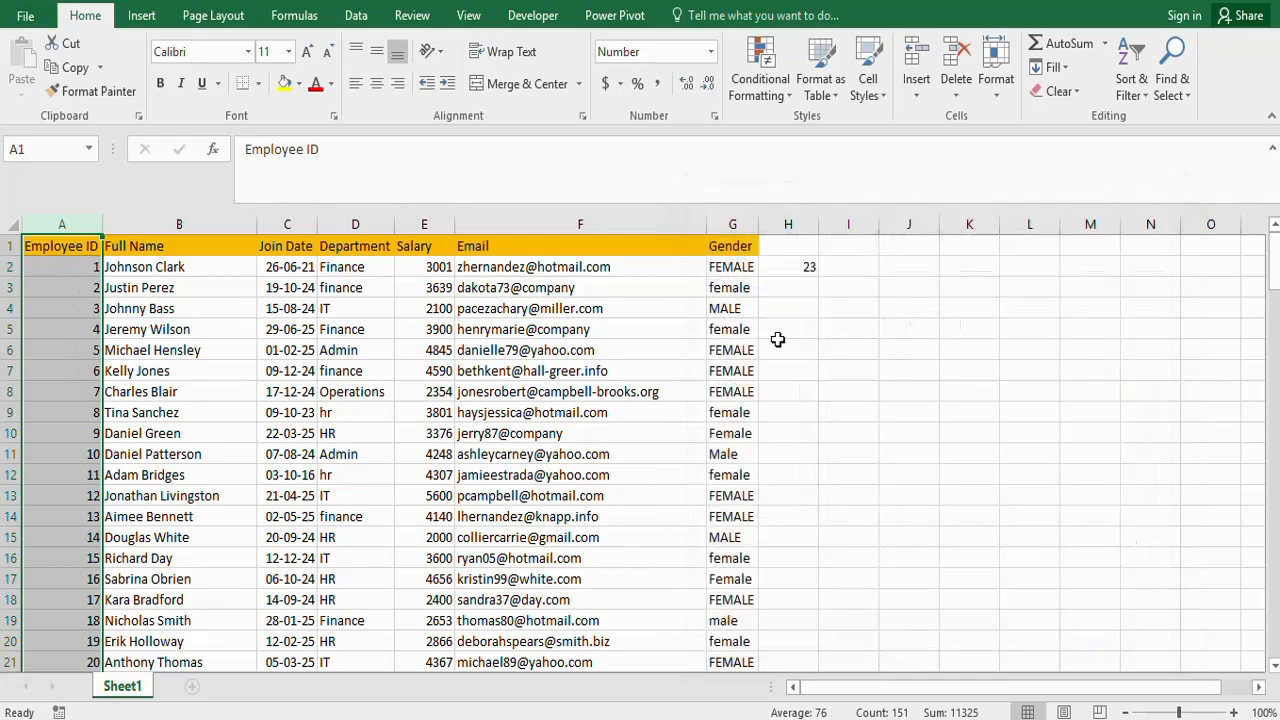
pyautogui.click(80, 279)
pyautogui.click(78, 265)
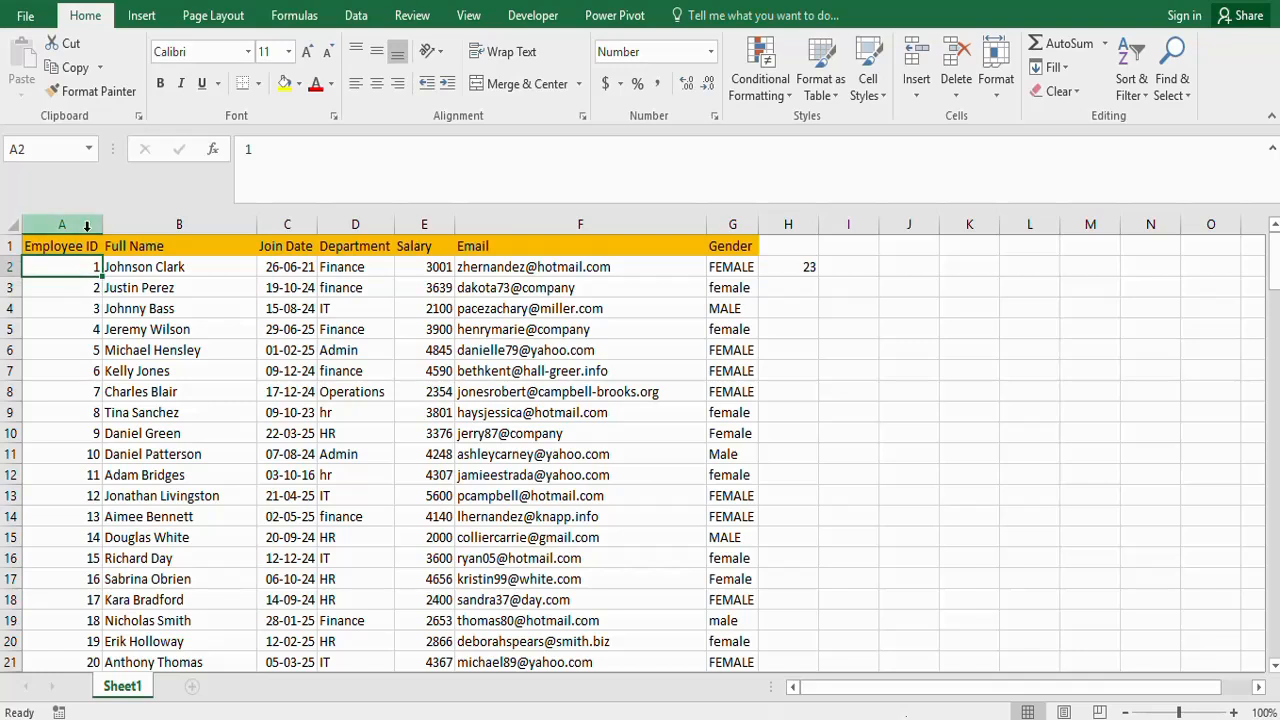
pyautogui.click(87, 224)
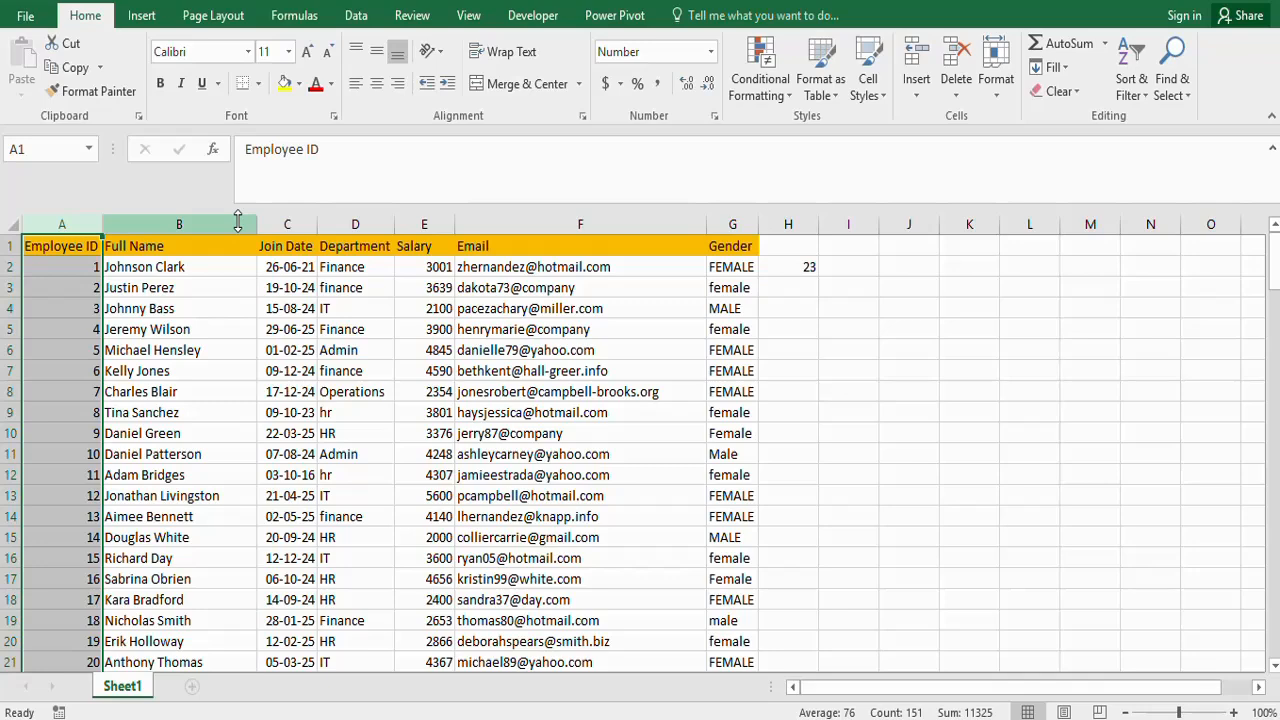
pyautogui.click(712, 52)
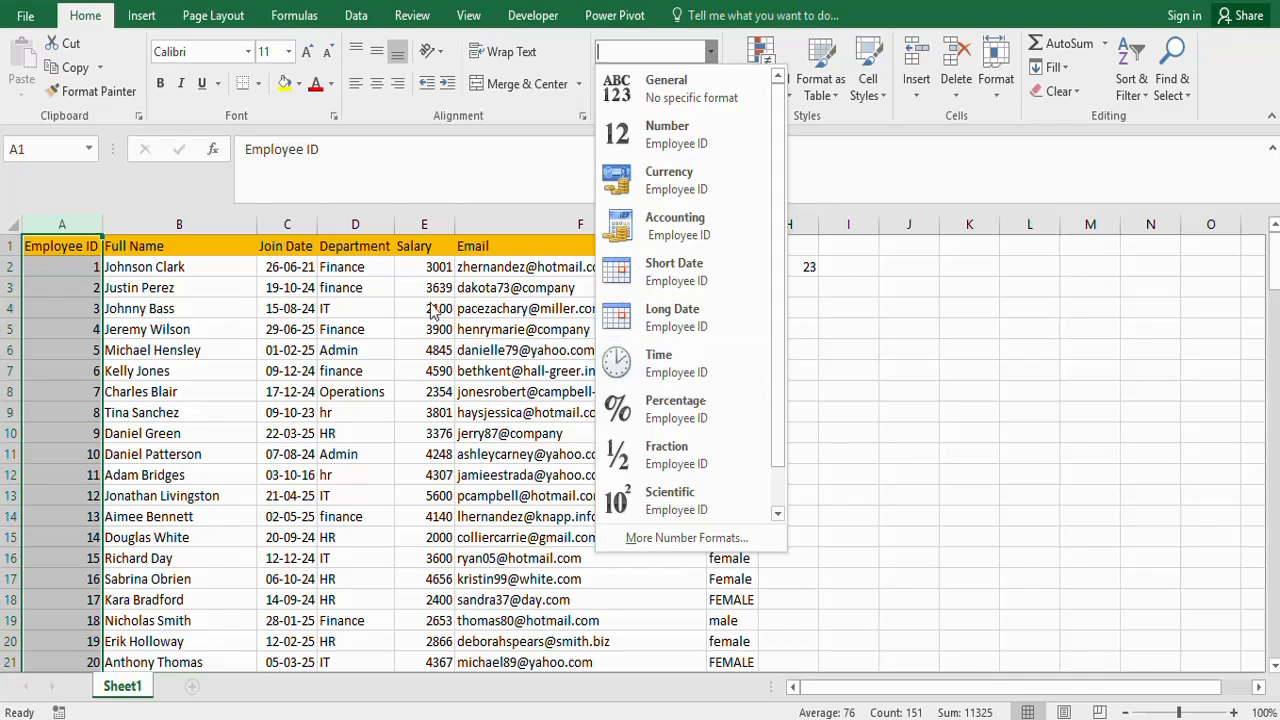
pyautogui.click(287, 226)
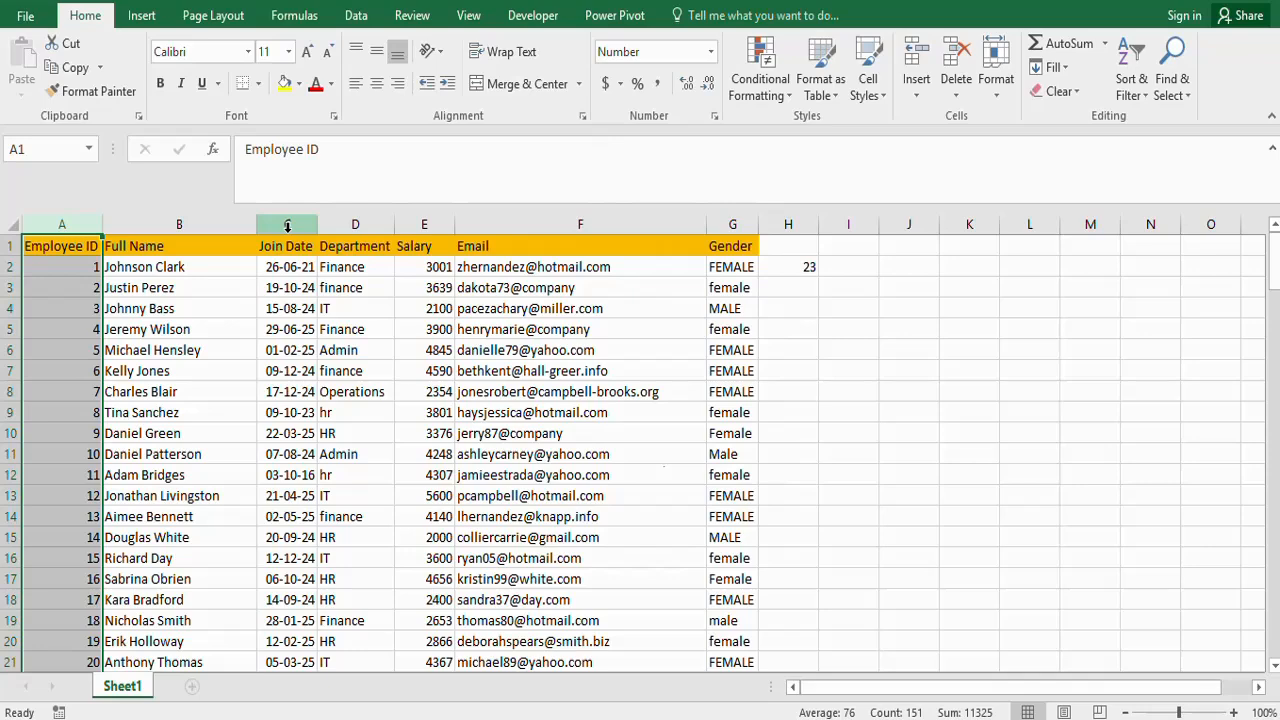
# - Apply the Currency format to the entire Salary column
pyautogui.click(415, 226)
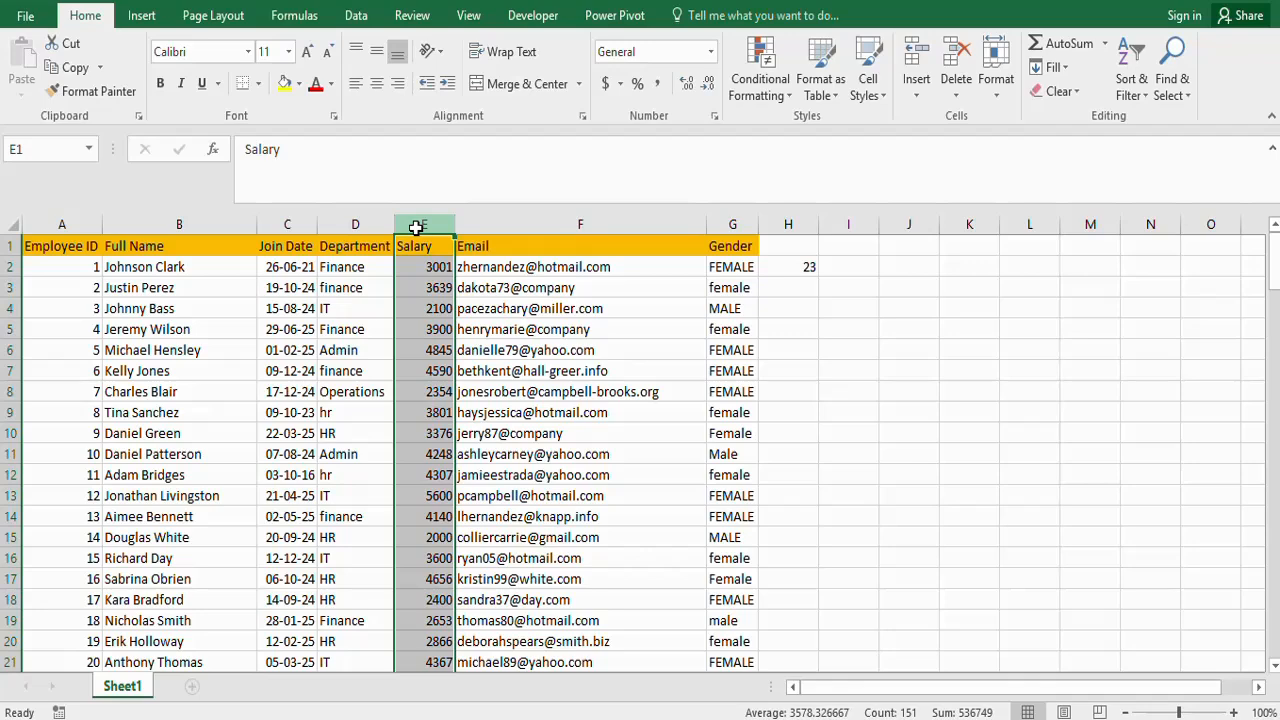
pyautogui.click(502, 345)
pyautogui.click(426, 225)
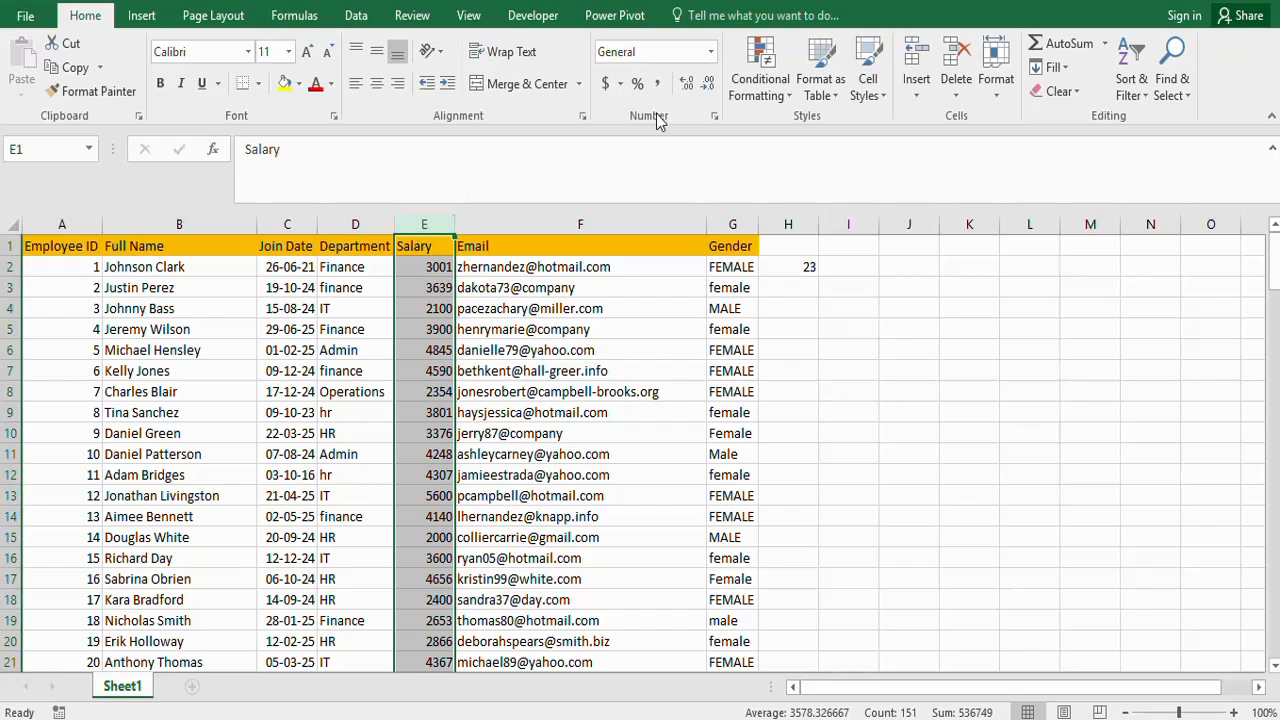
pyautogui.click(716, 61)
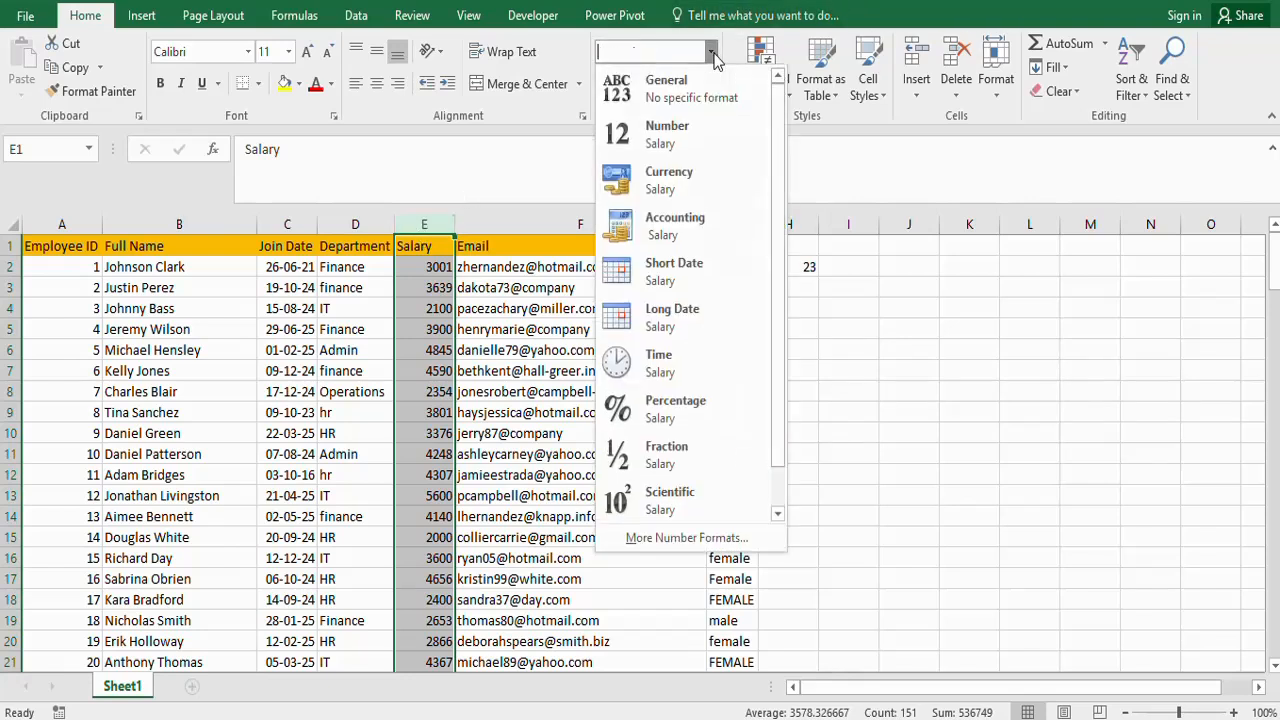
pyautogui.click(672, 180)
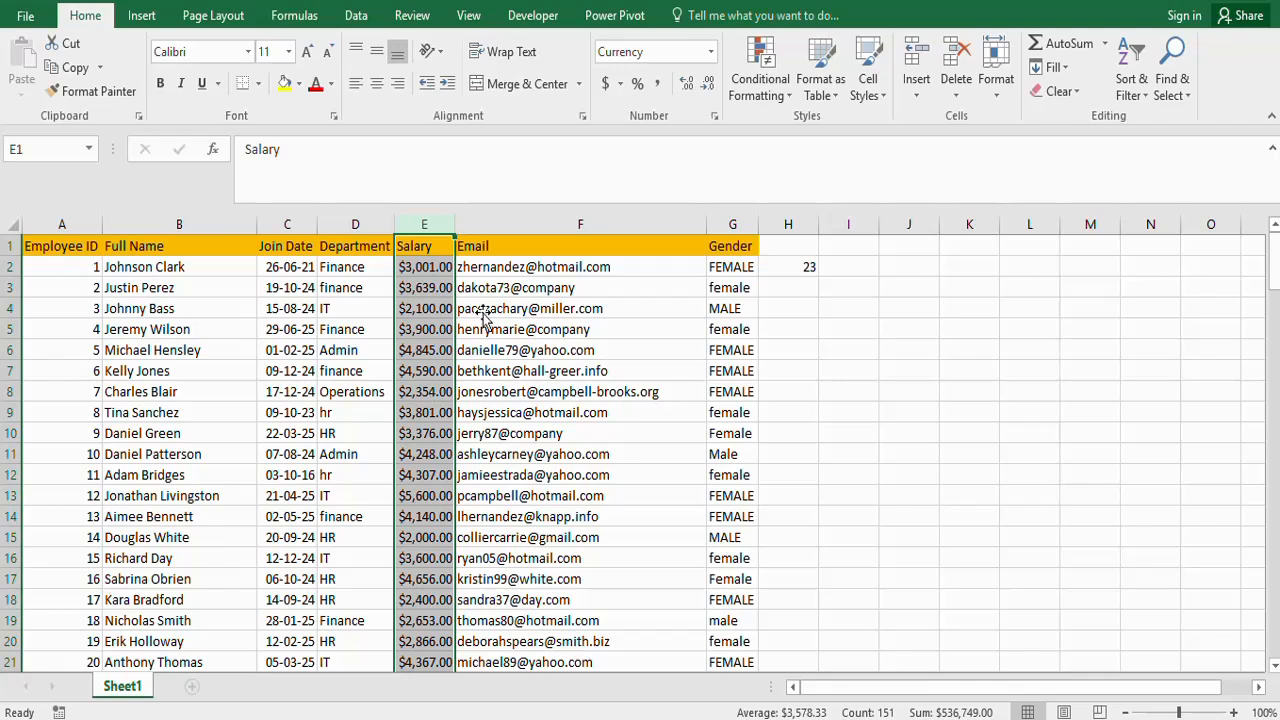
# - Set the Salary column's currency symbol to £ English (United Kingdom) through the Format Cells dialog
pyautogui.click(713, 55)
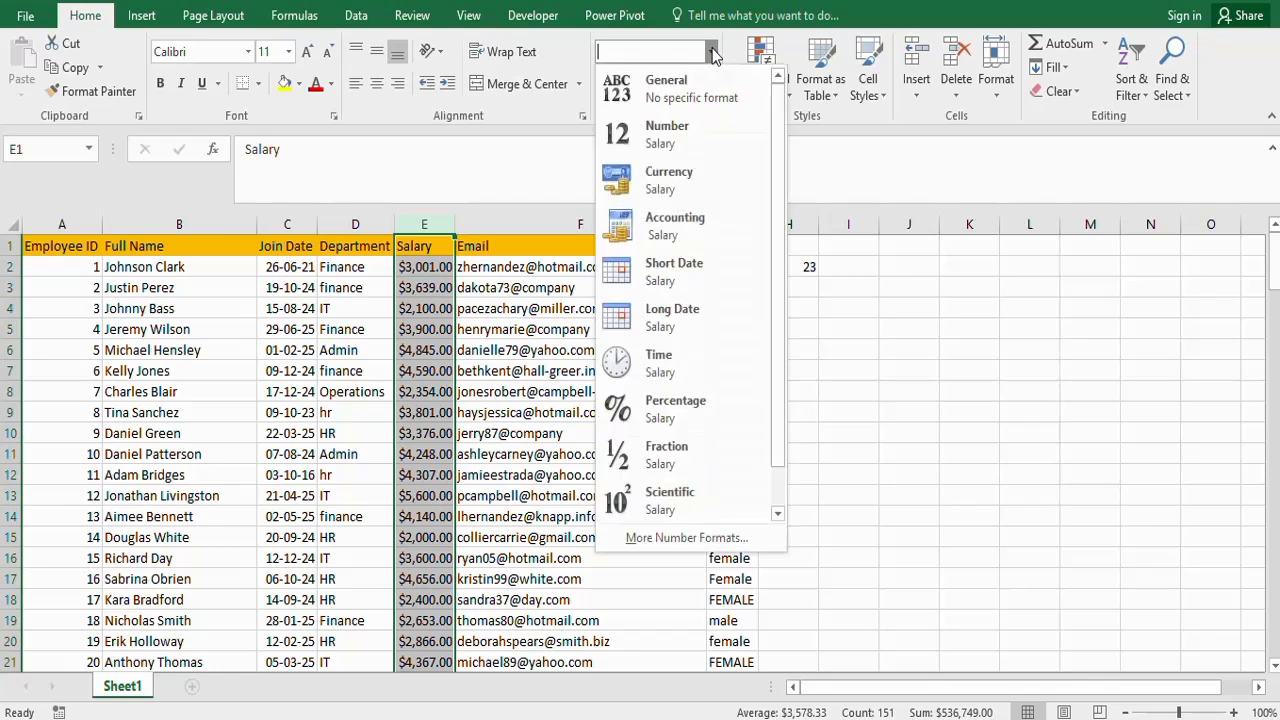
pyautogui.click(714, 56)
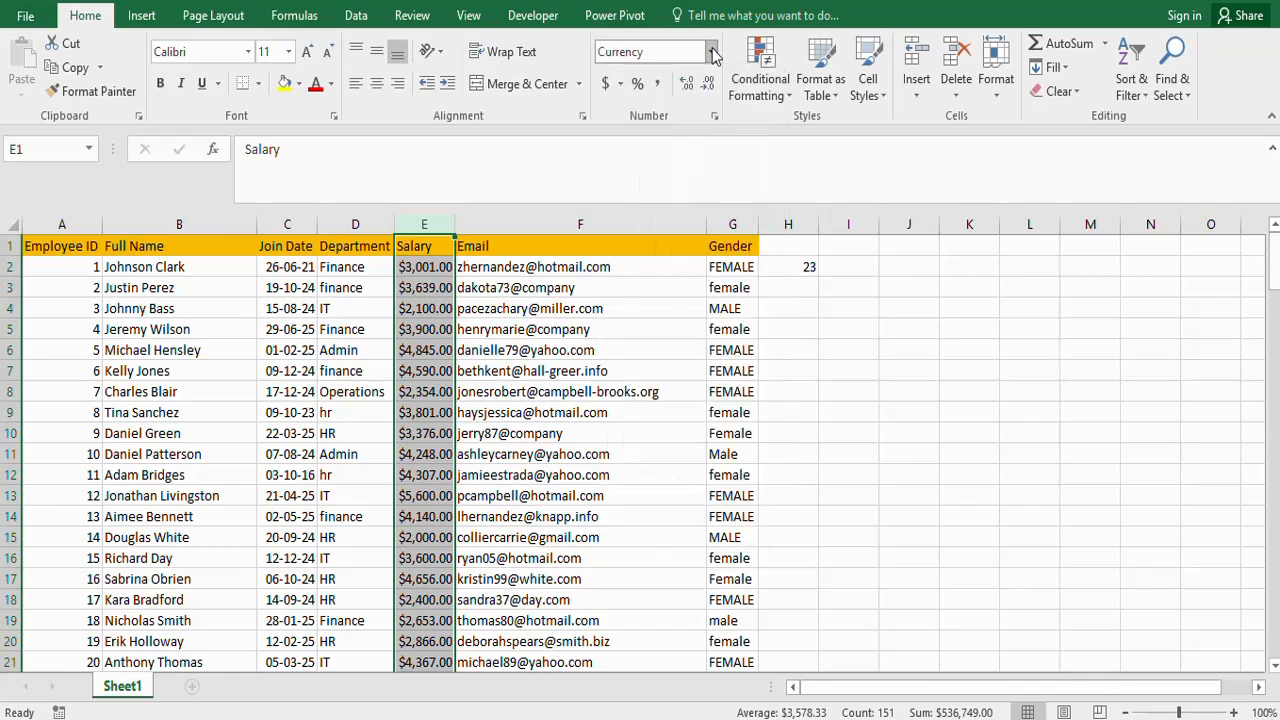
pyautogui.click(422, 227)
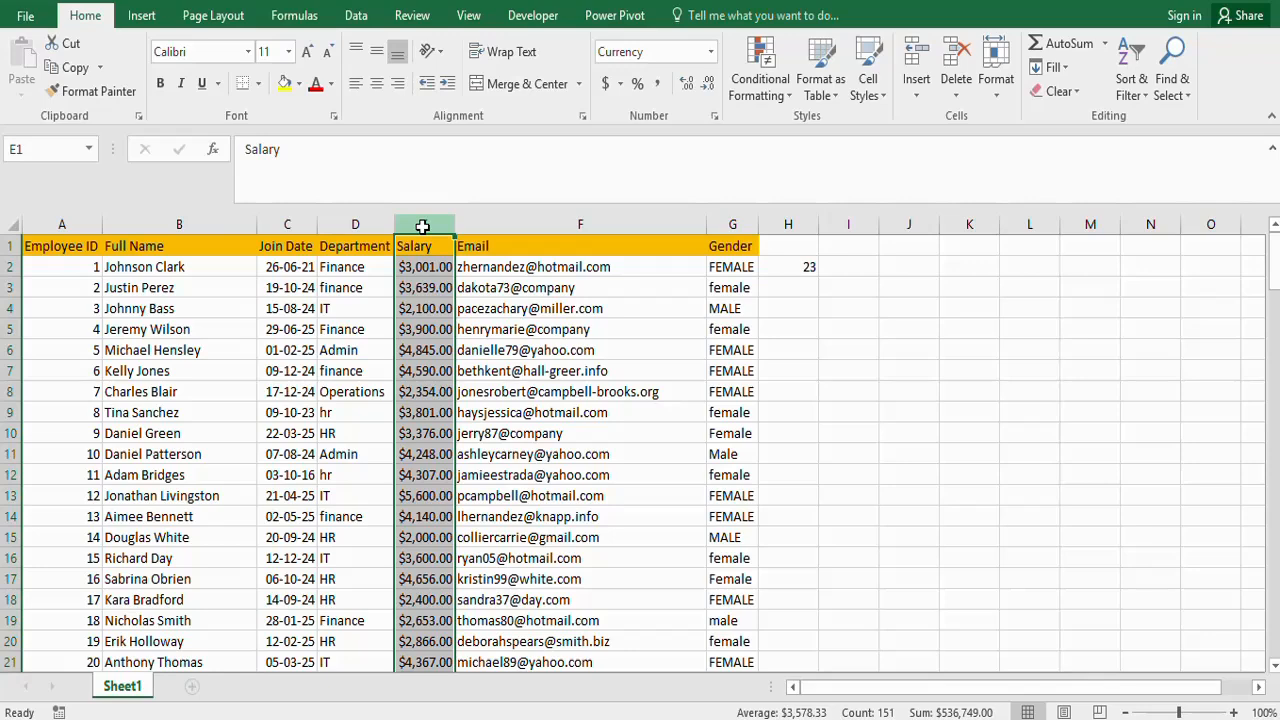
pyautogui.hotkey('ctrl', '1')
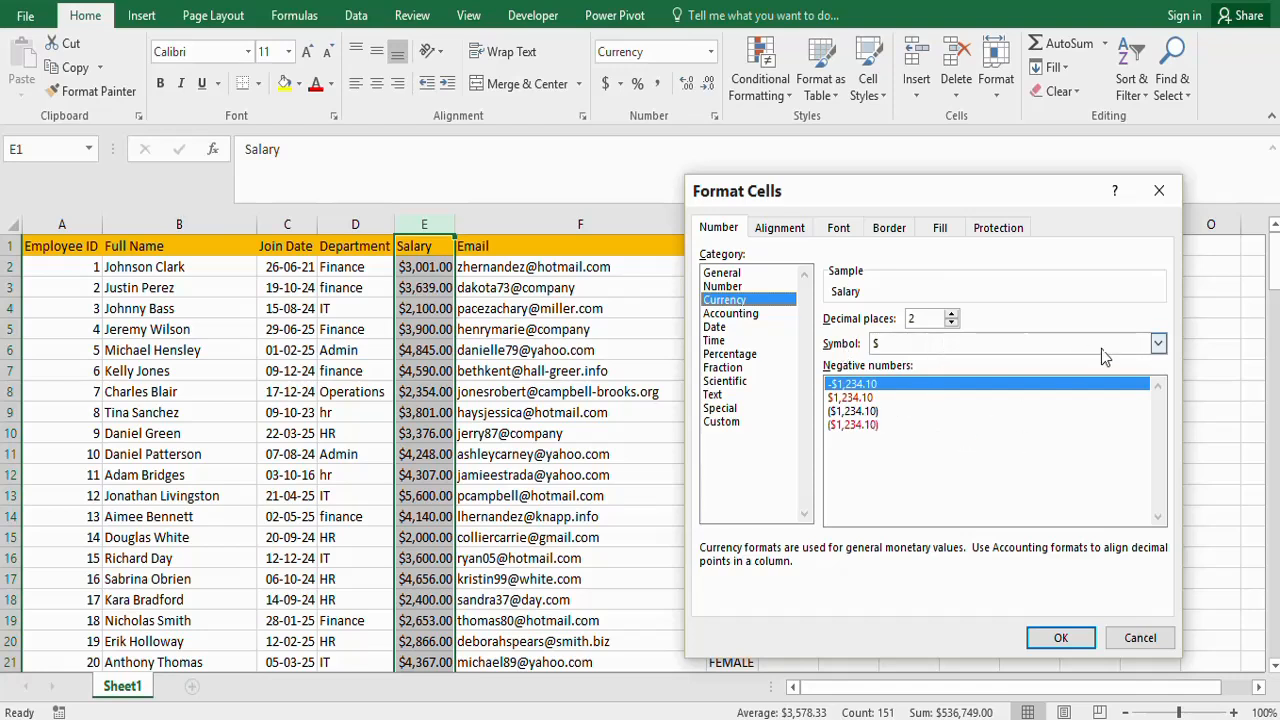
pyautogui.click(1158, 344)
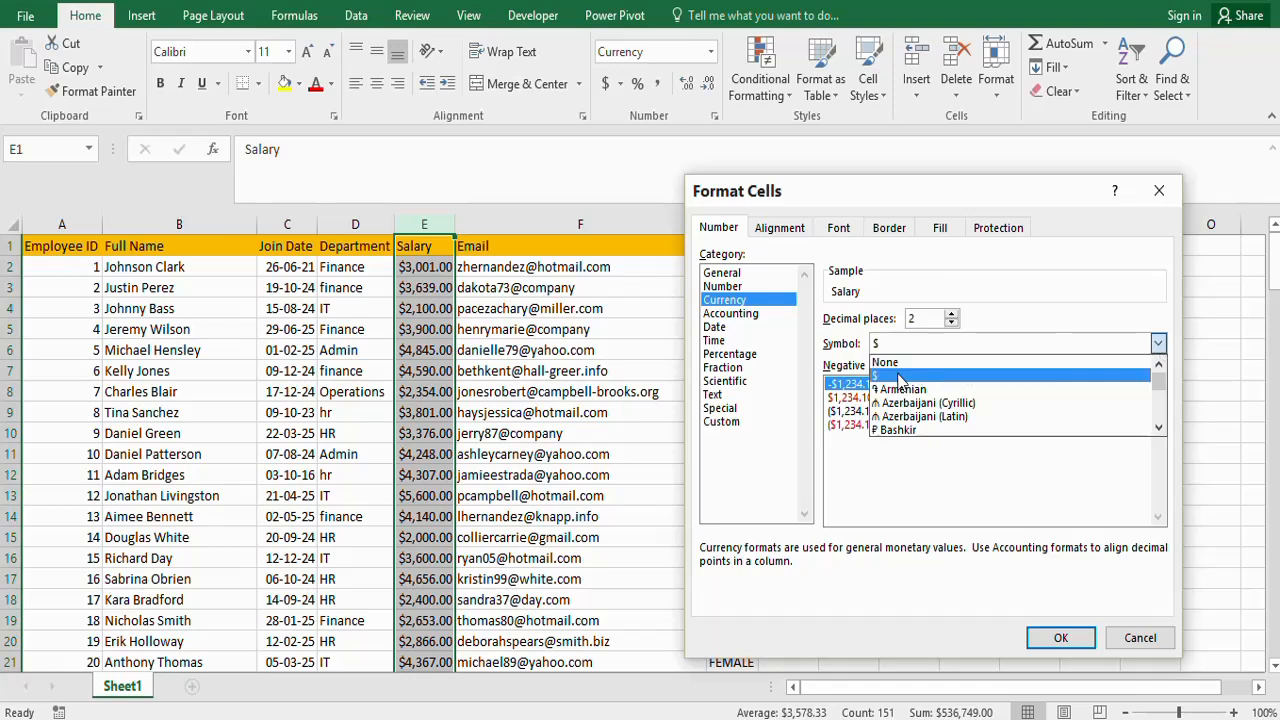
pyautogui.click(1158, 429)
pyautogui.click(1158, 429)
pyautogui.click(1158, 429)
pyautogui.click(1158, 429)
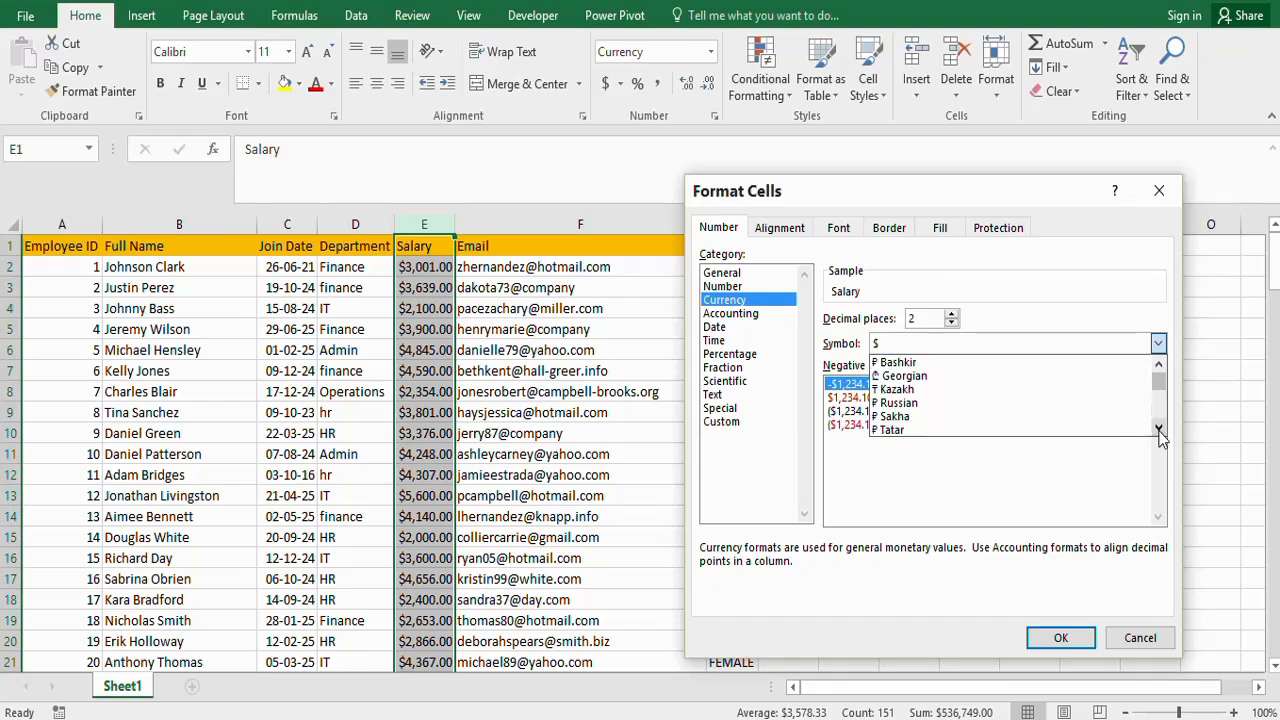
pyautogui.click(1158, 429)
pyautogui.click(1158, 429)
pyautogui.click(1158, 429)
pyautogui.click(1158, 429)
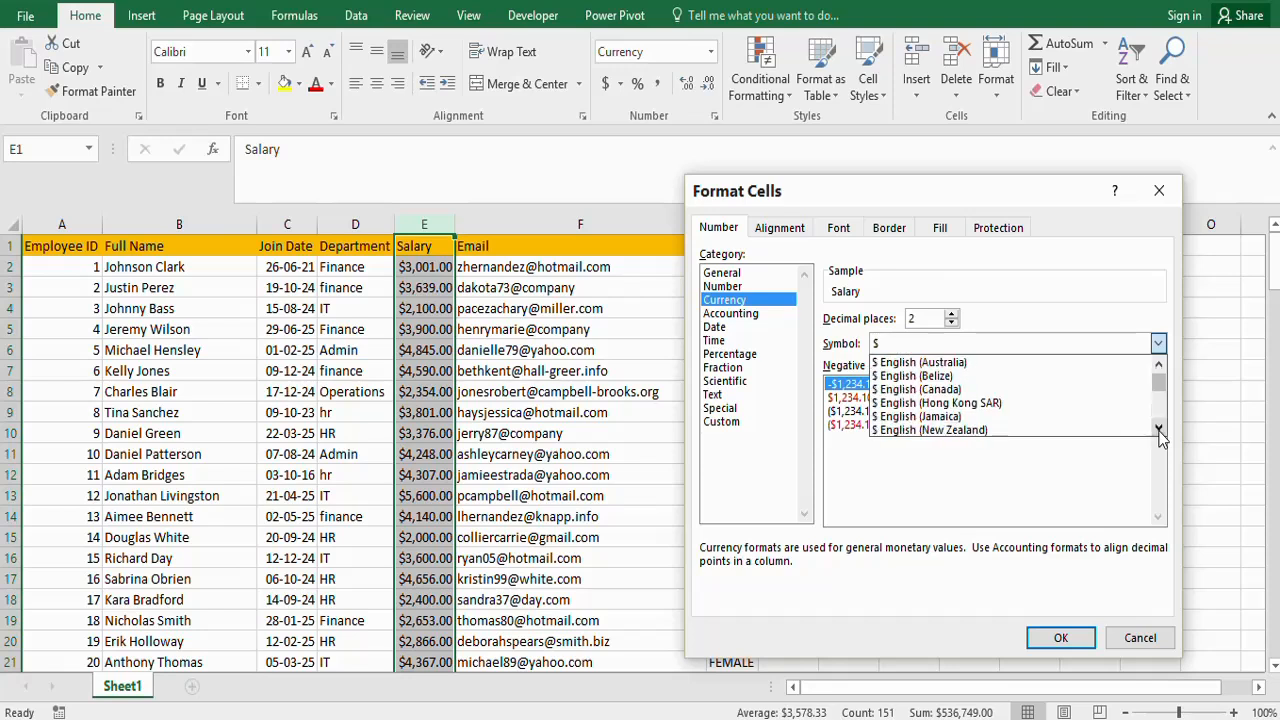
pyautogui.click(1158, 429)
pyautogui.click(1158, 429)
pyautogui.click(1158, 429)
pyautogui.click(1158, 429)
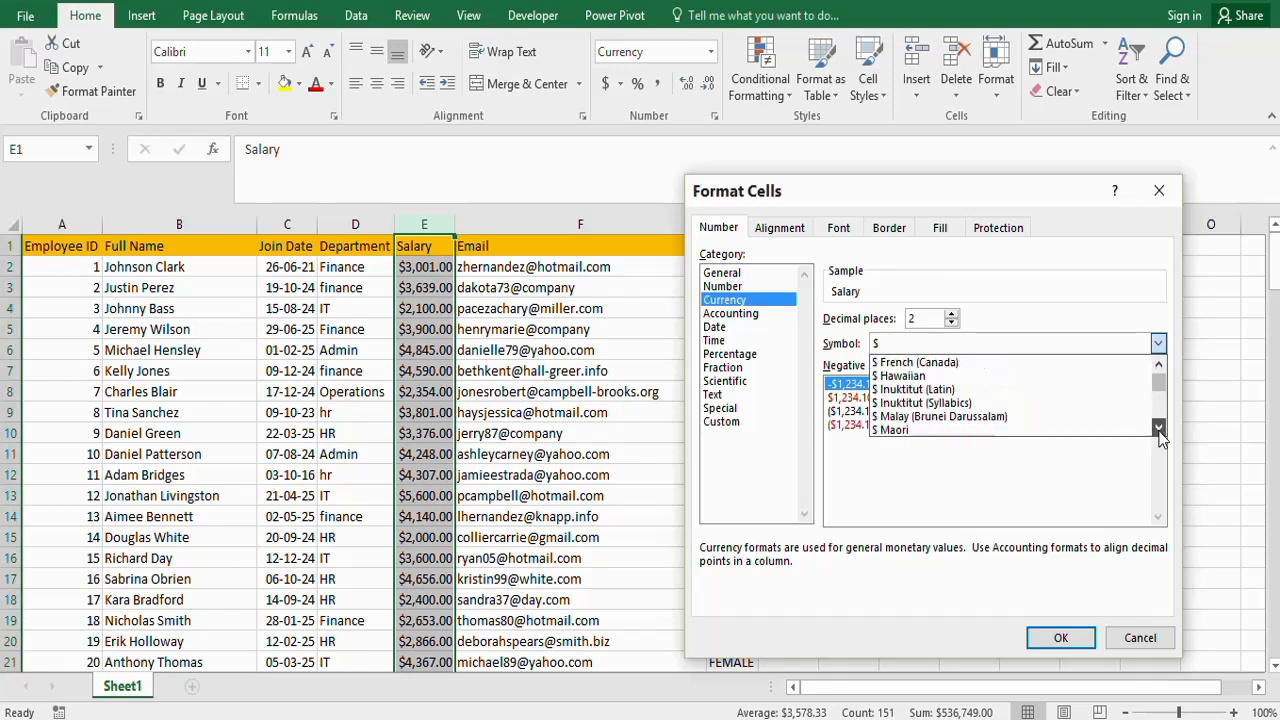
pyautogui.click(1158, 429)
pyautogui.click(1158, 429)
pyautogui.click(1158, 429)
pyautogui.click(1158, 429)
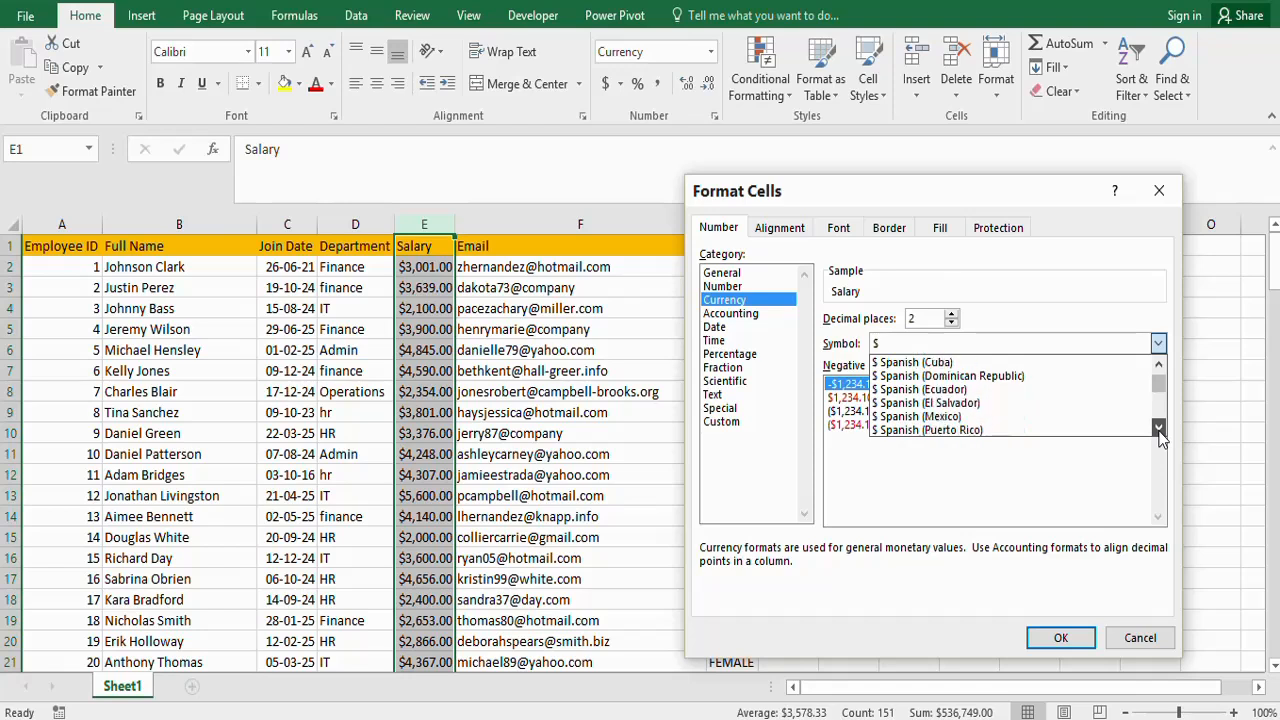
pyautogui.click(1158, 429)
pyautogui.click(1158, 429)
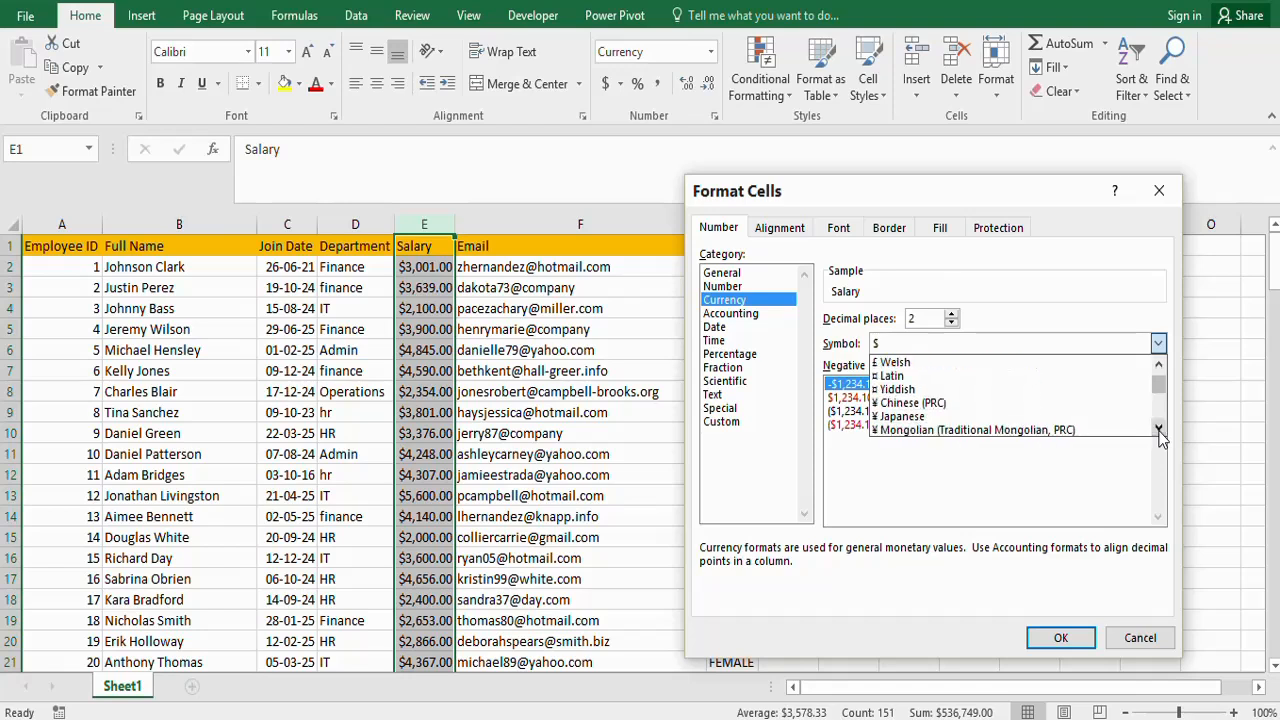
pyautogui.click(1158, 367)
pyautogui.click(1158, 367)
pyautogui.click(1158, 367)
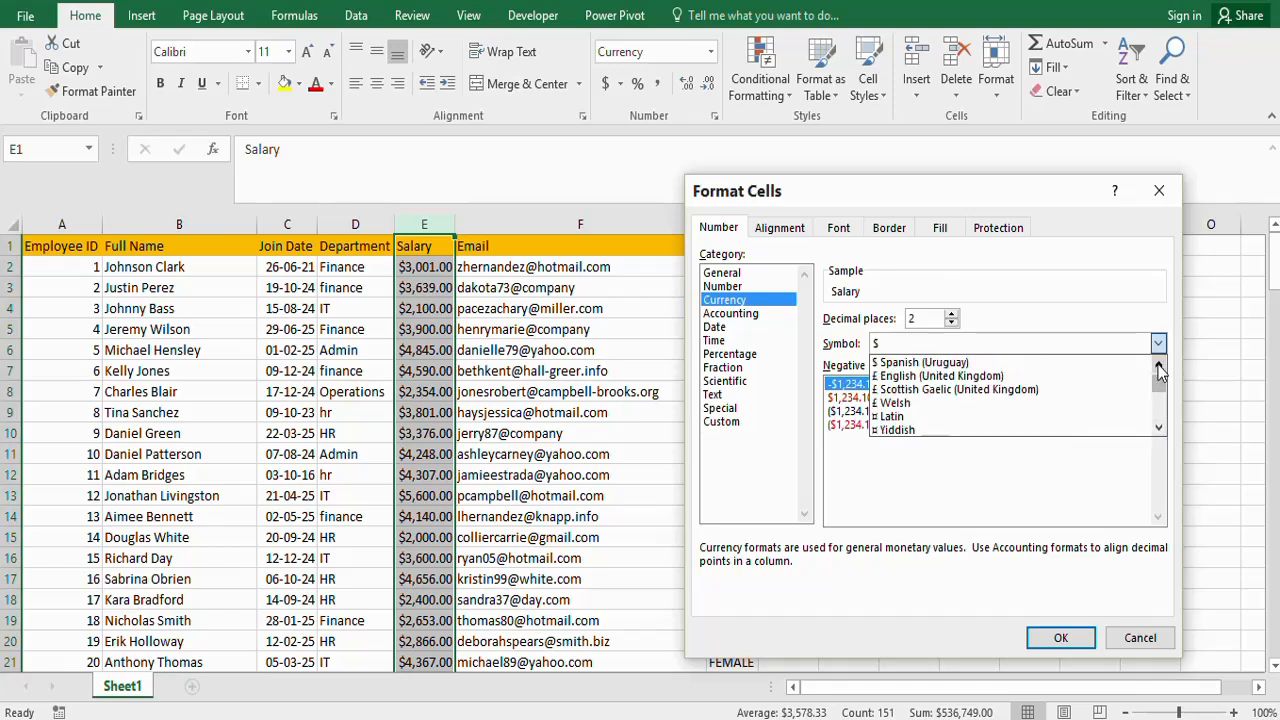
pyautogui.click(884, 377)
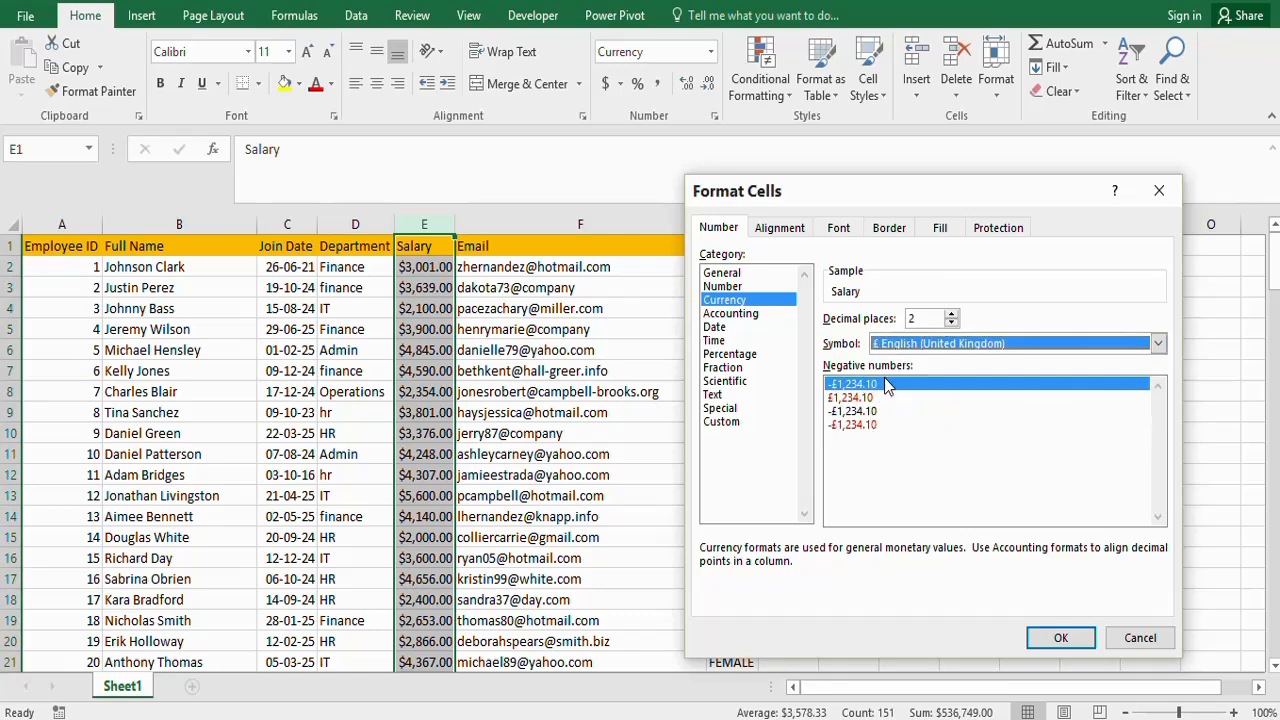
pyautogui.click(1056, 639)
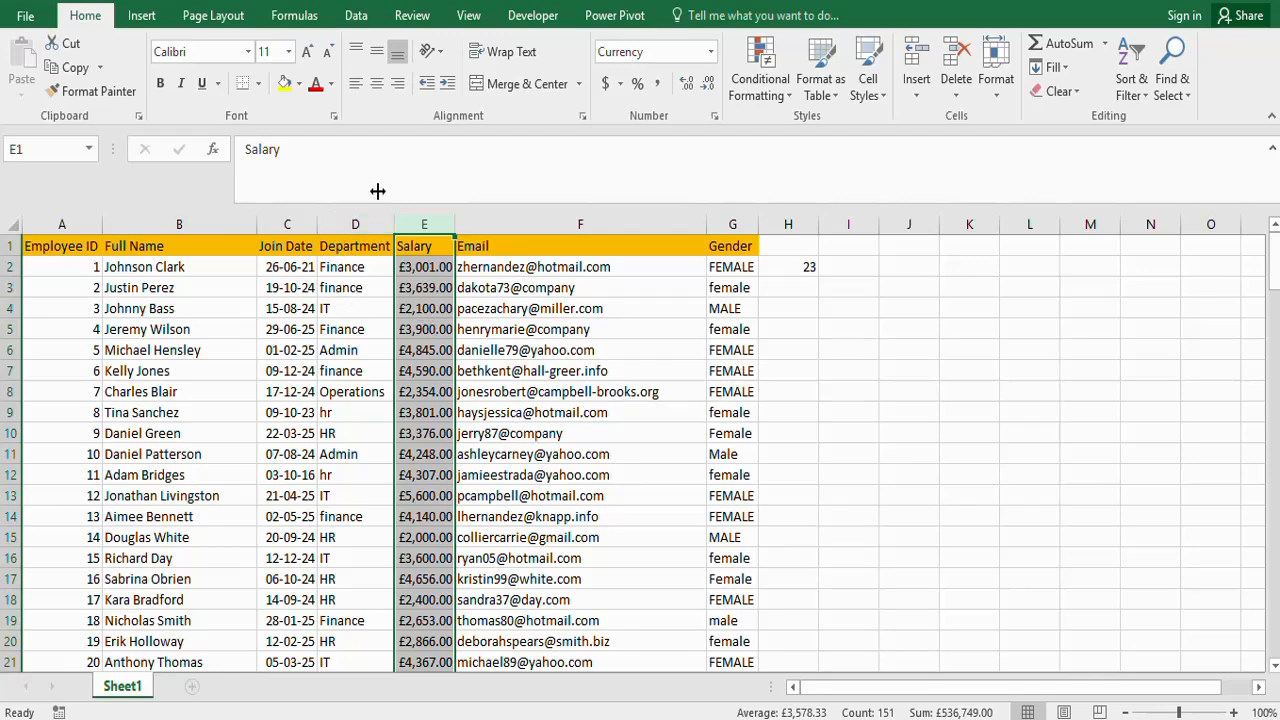
pyautogui.click(527, 327)
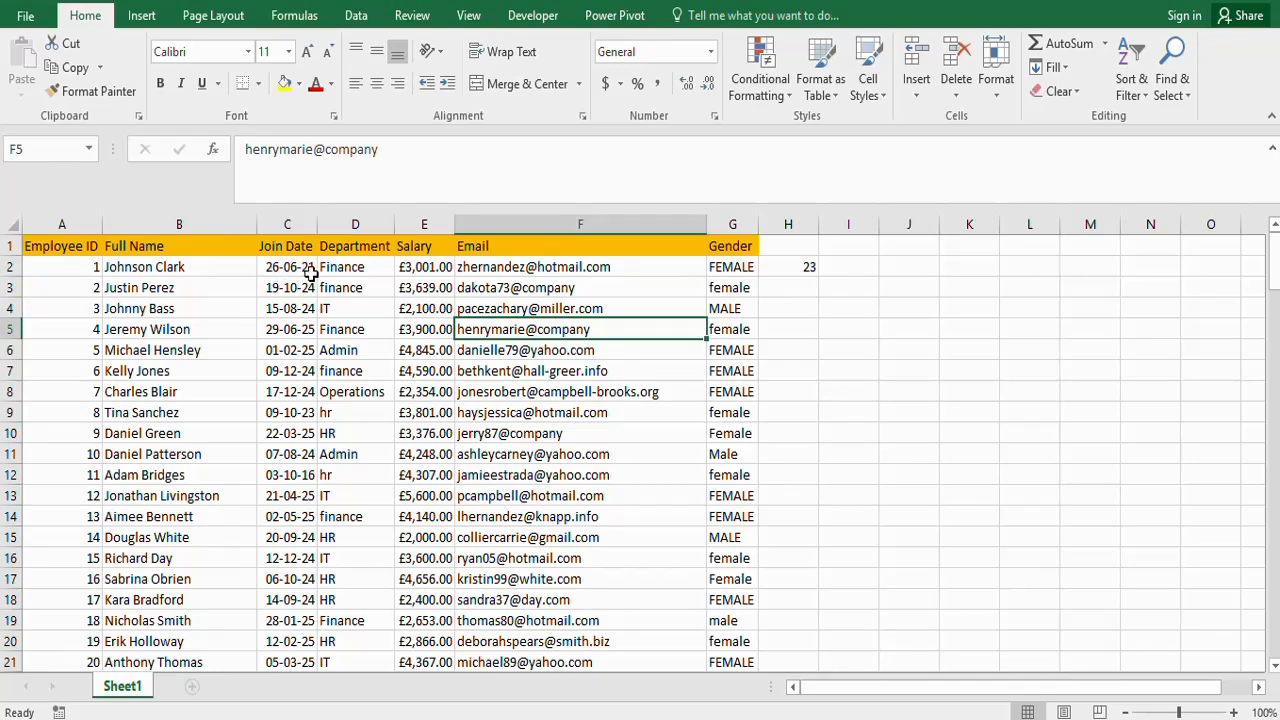
# - Check the Join Date column's format and enter the sample date 04-02-2025 in cell I3
pyautogui.click(292, 218)
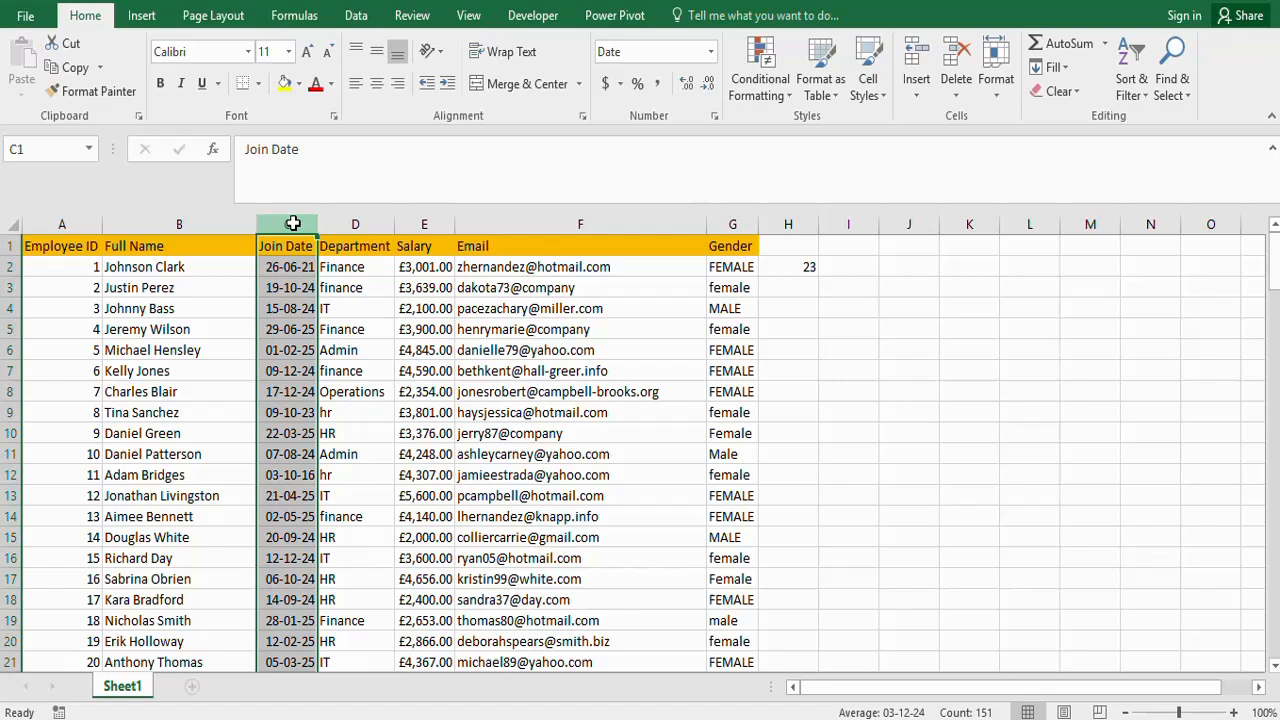
pyautogui.click(276, 271)
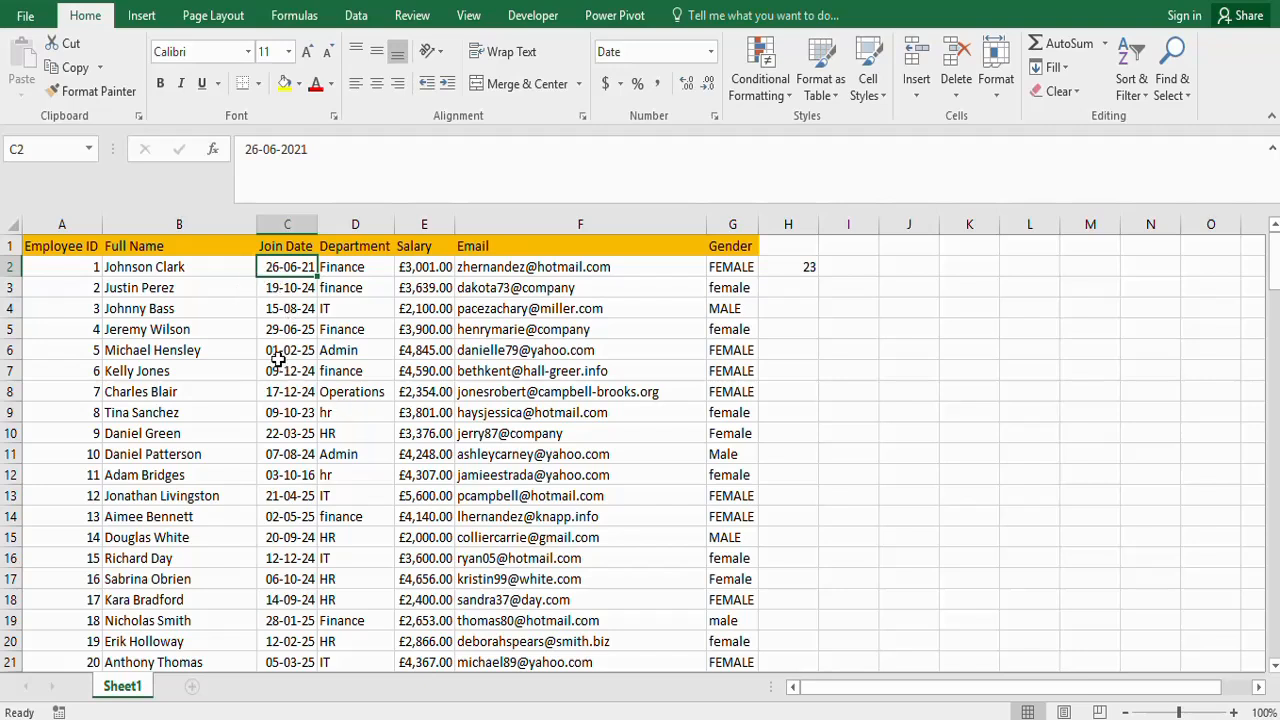
pyautogui.click(850, 290)
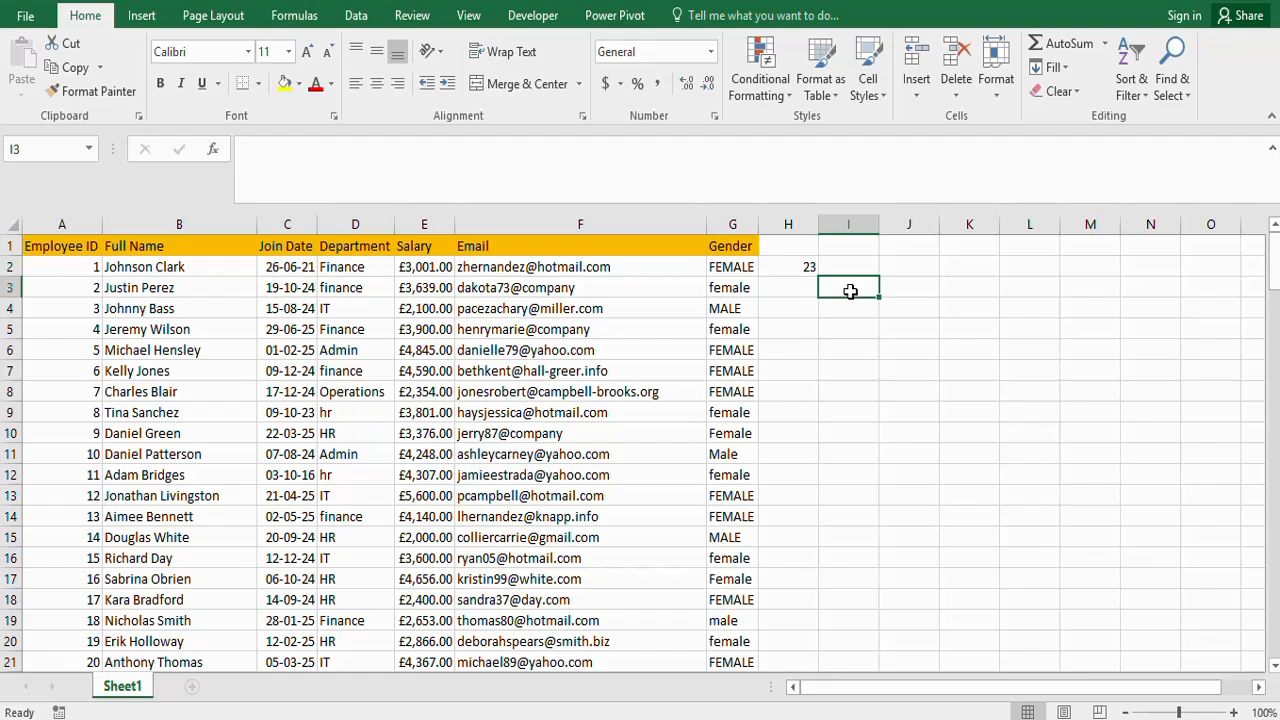
pyautogui.write('04/02/')
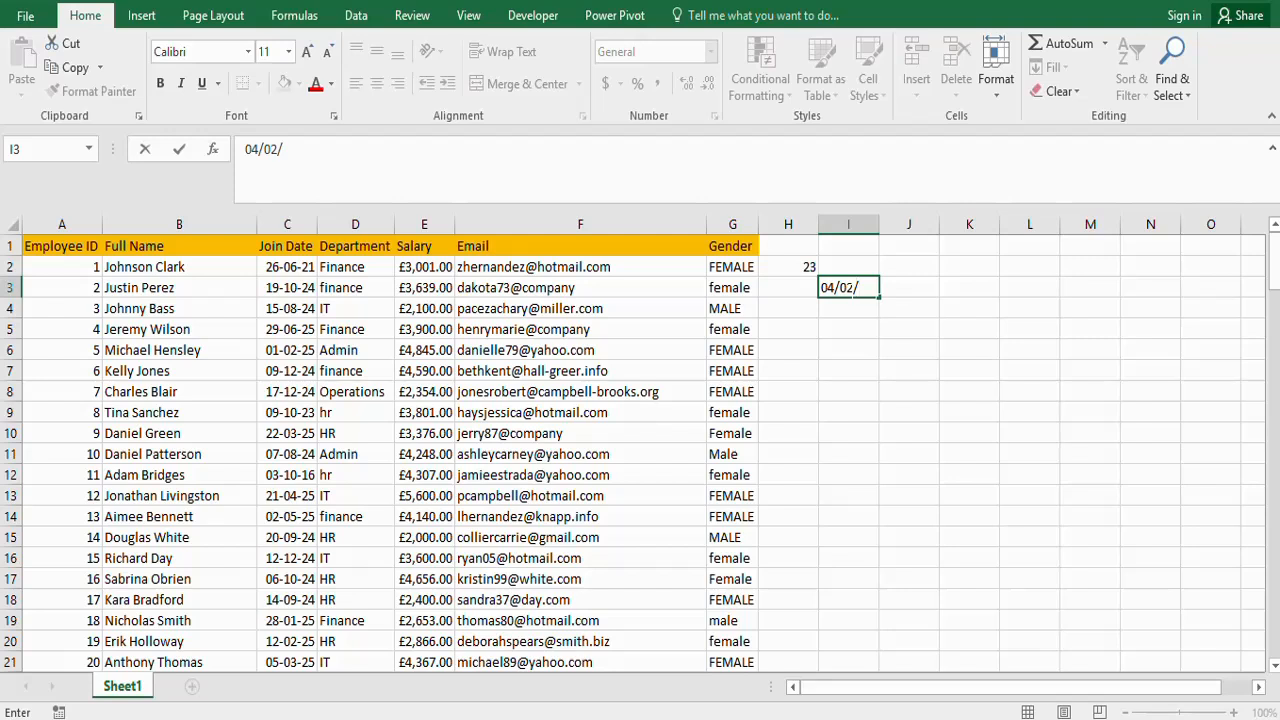
pyautogui.write('025')
pyautogui.press('Return')
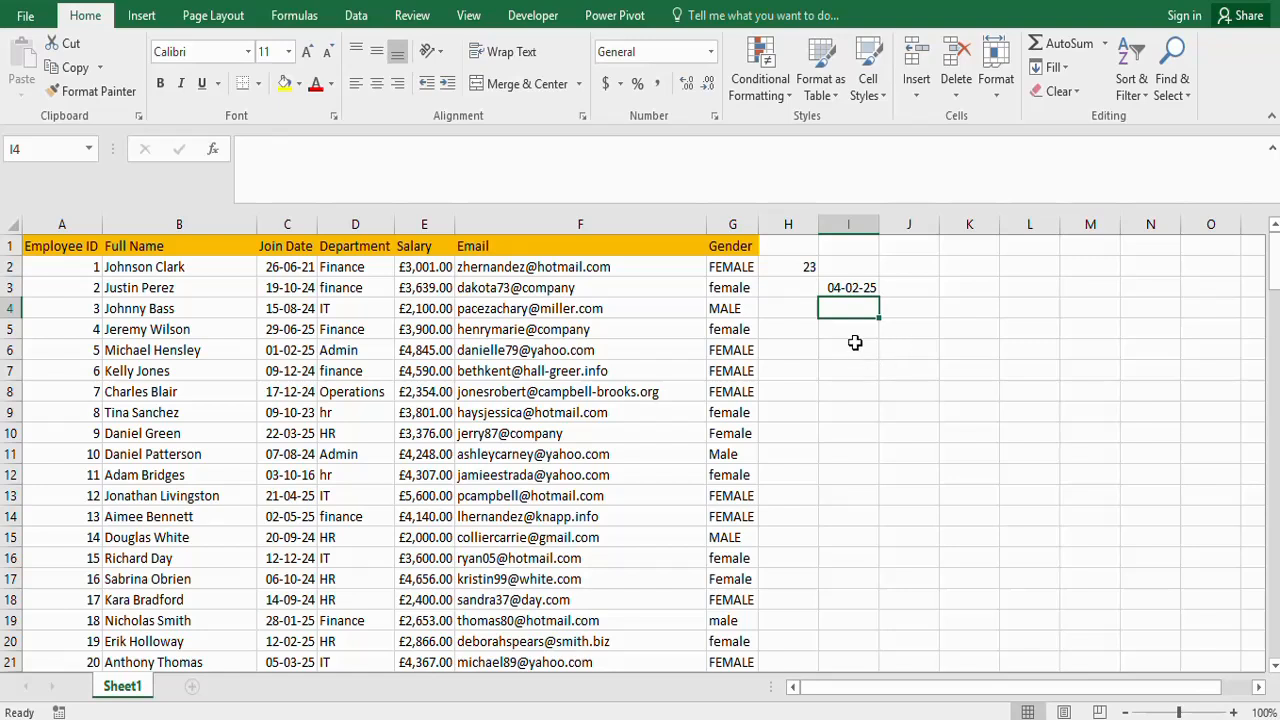
pyautogui.click(855, 343)
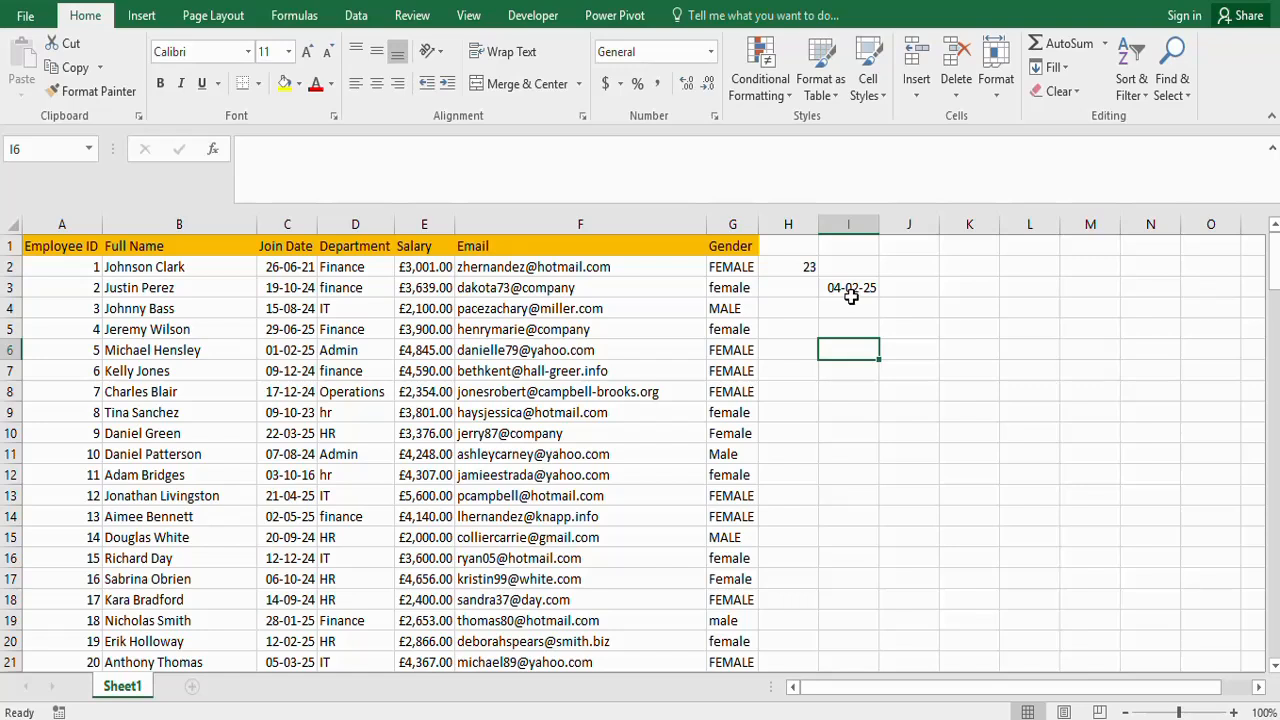
pyautogui.click(836, 286)
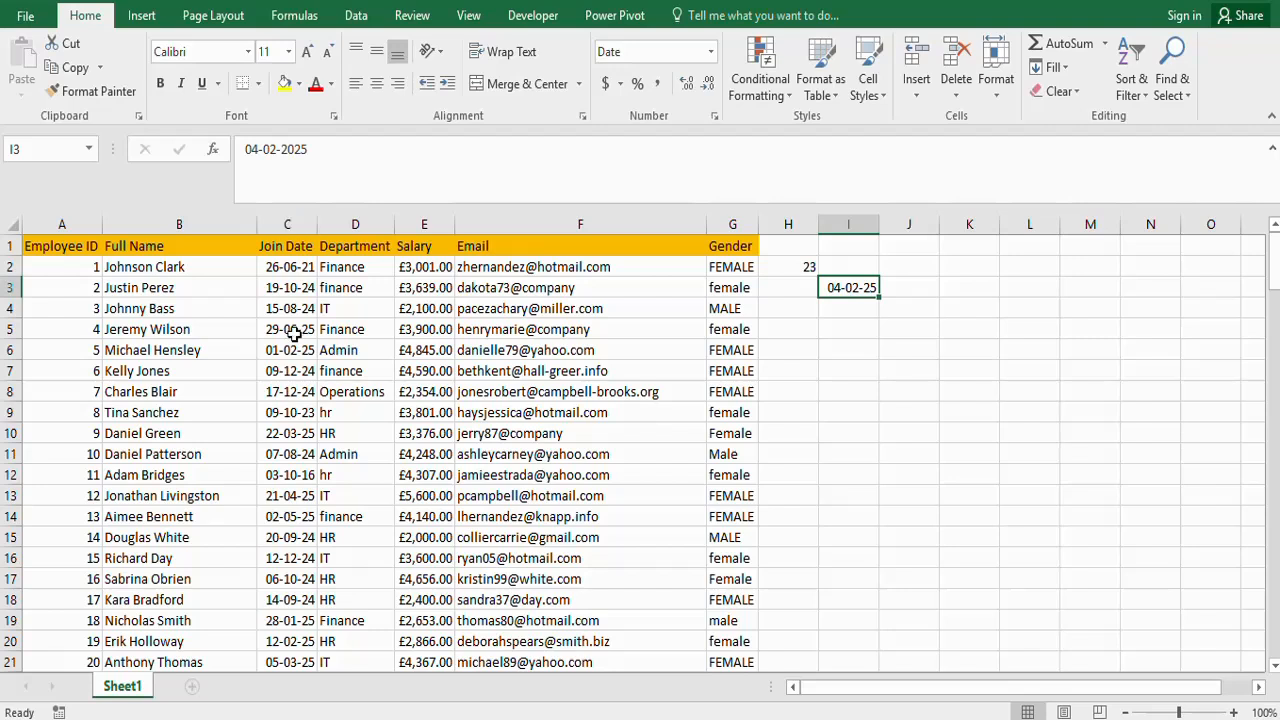
# - Apply the Long Date format to the entire Join Date column
pyautogui.click(291, 224)
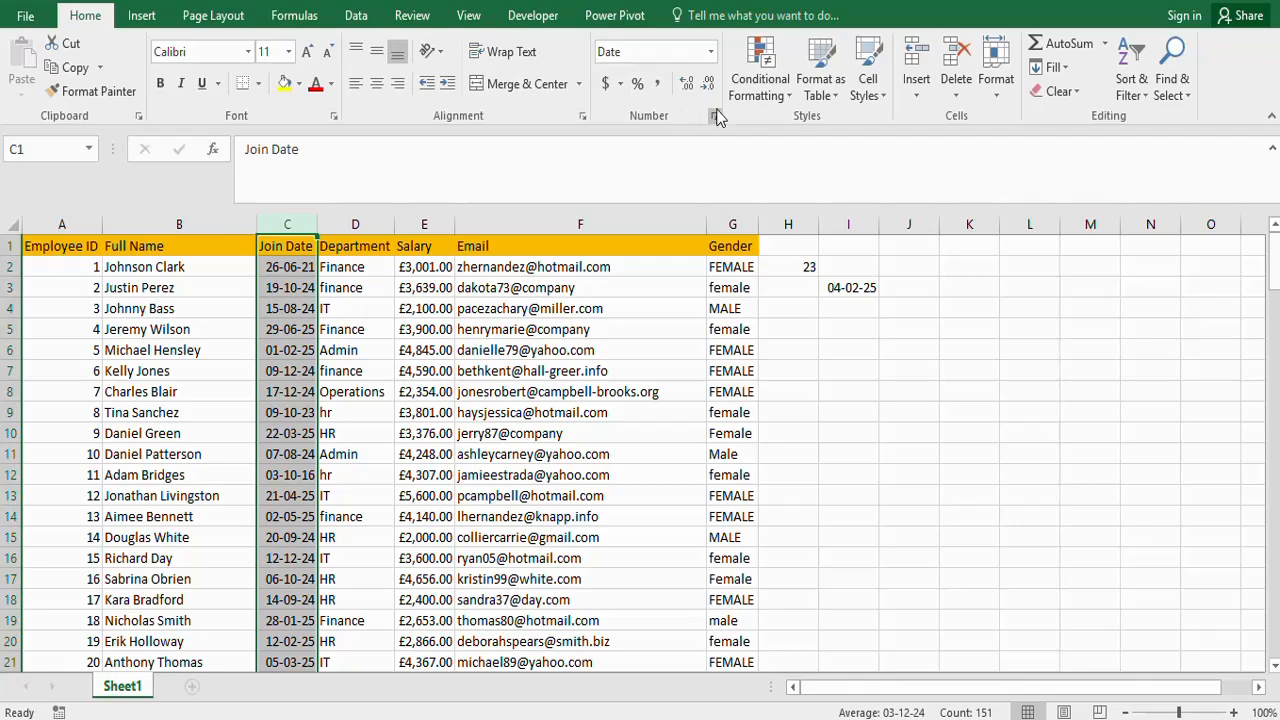
pyautogui.click(712, 54)
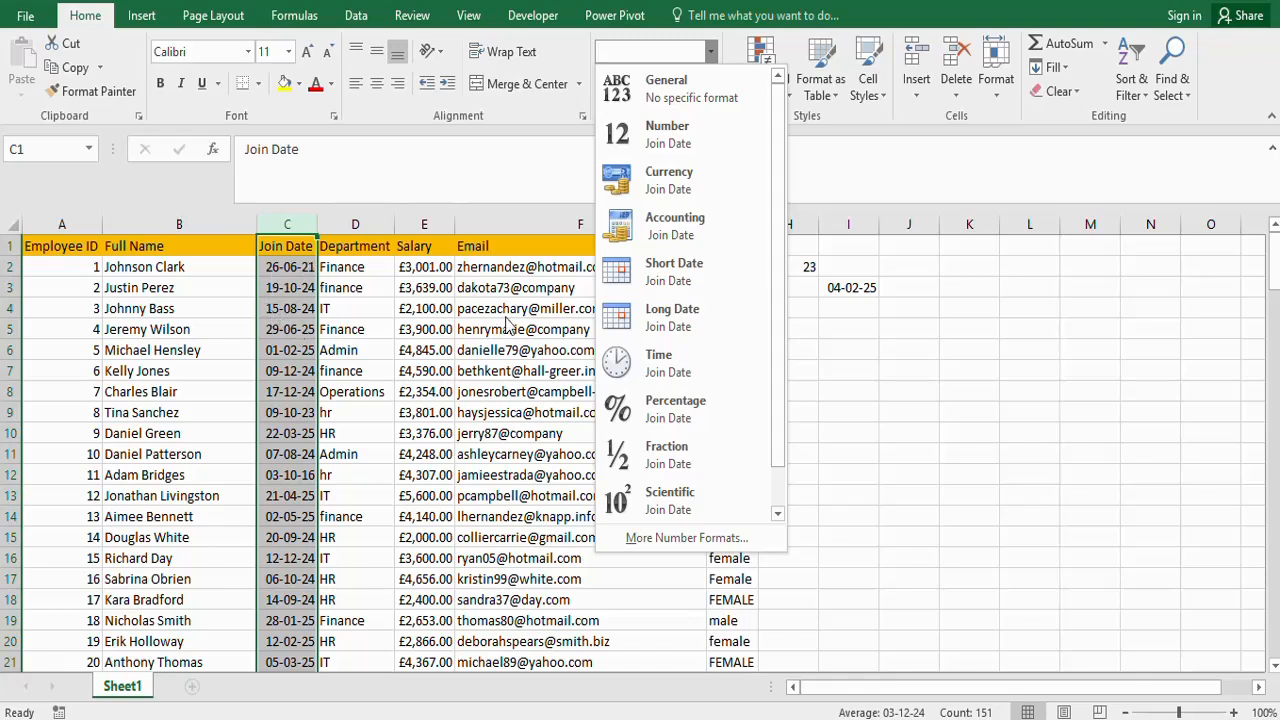
pyautogui.click(672, 327)
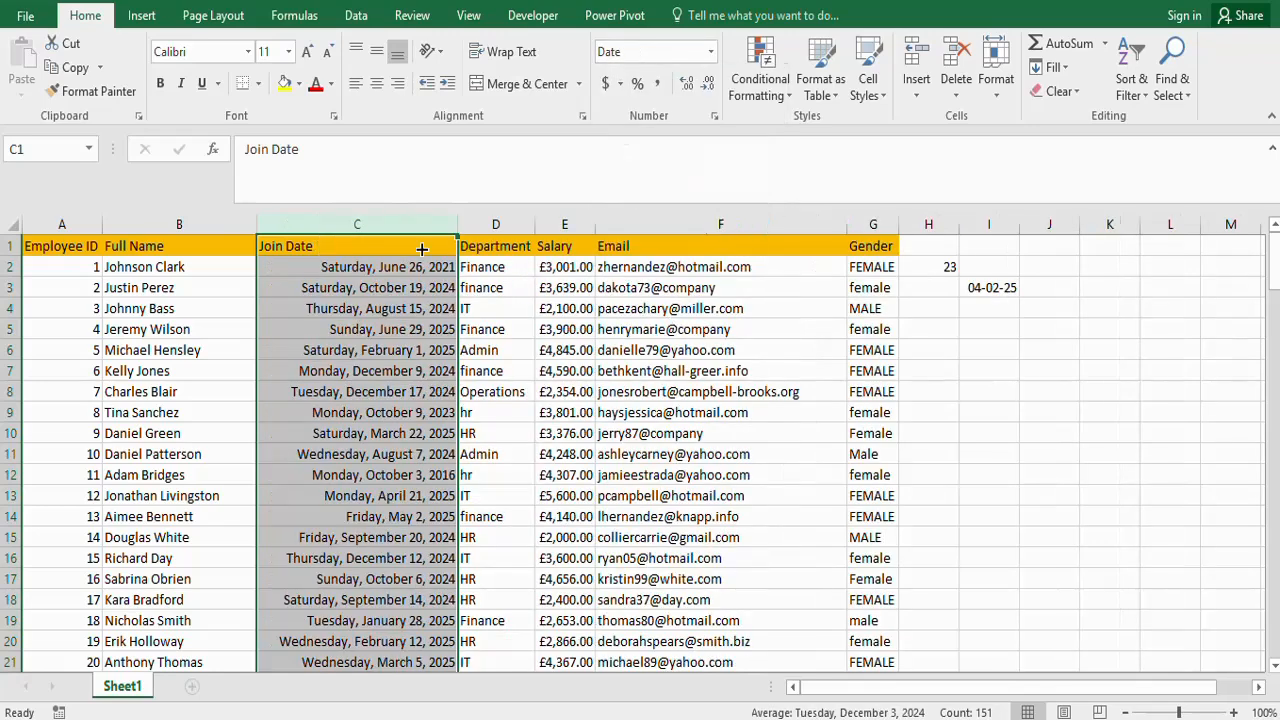
pyautogui.click(381, 288)
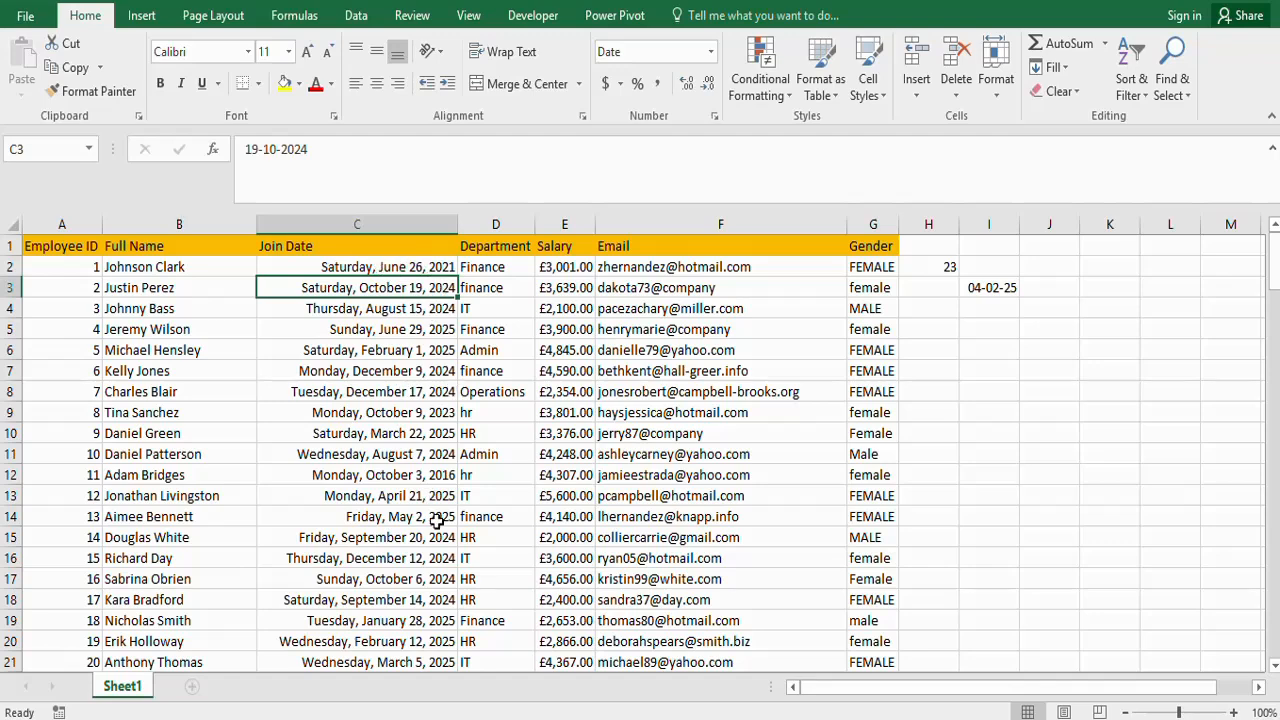
pyautogui.click(440, 267)
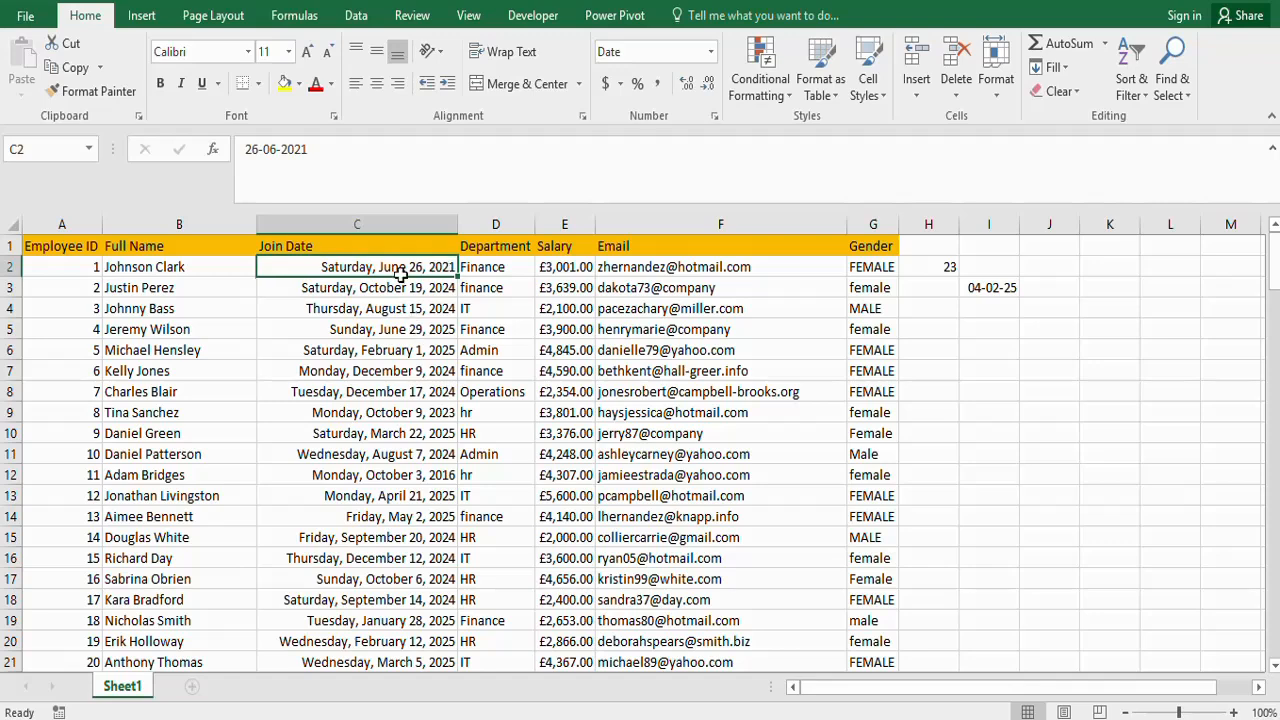
# - Set the Join Date column's date type to March-12 through the Format Cells dialog and autofit the column width
pyautogui.click(369, 216)
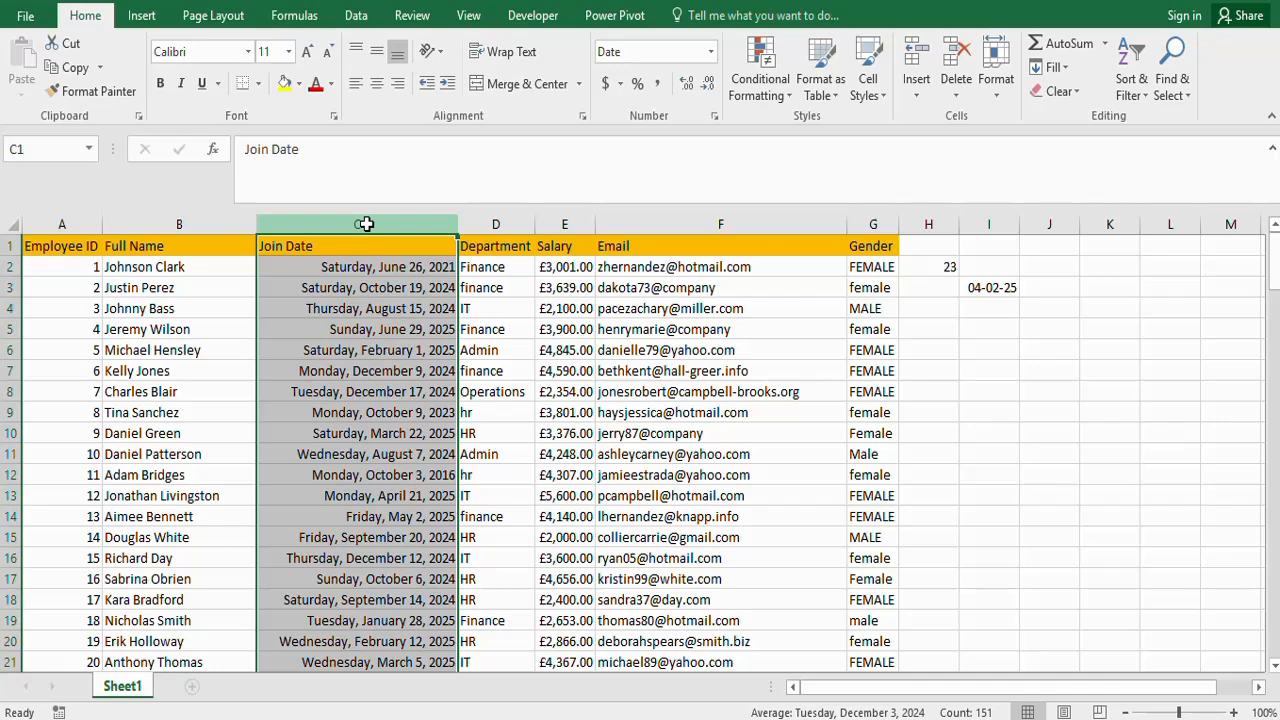
pyautogui.hotkey('ctrl', '1')
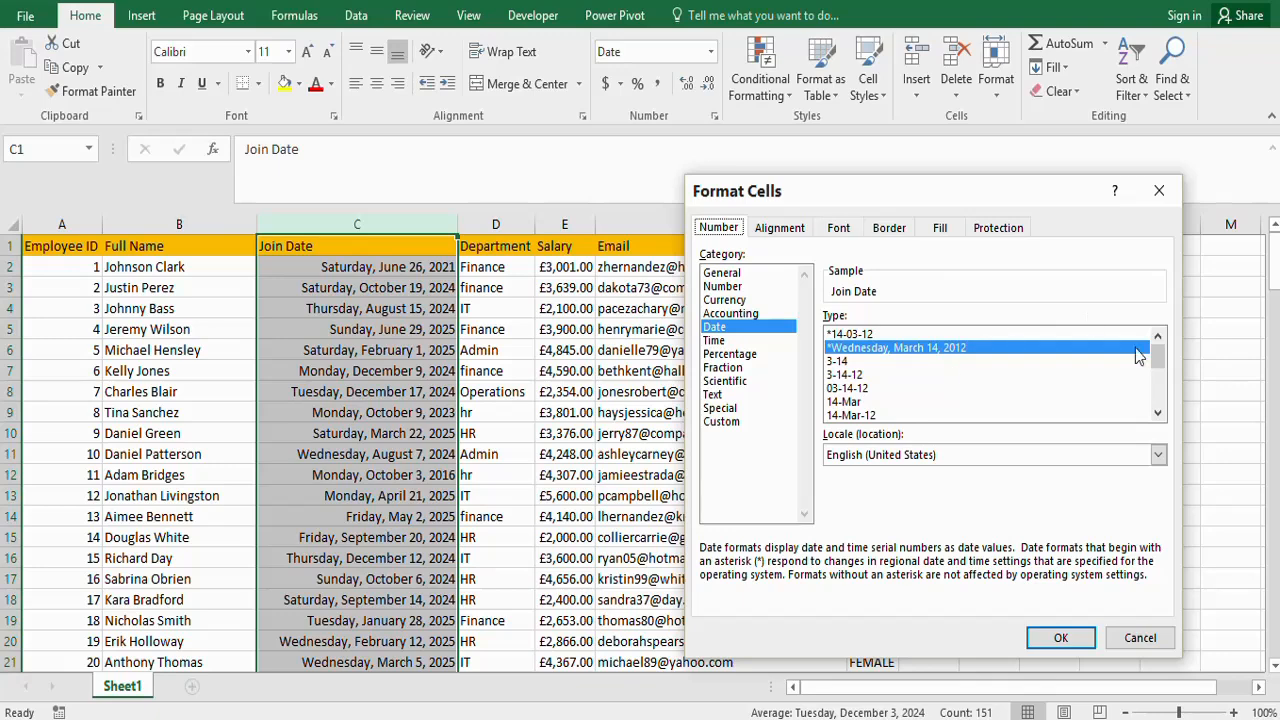
pyautogui.moveTo(1157, 363); pyautogui.dragTo(1157, 378)
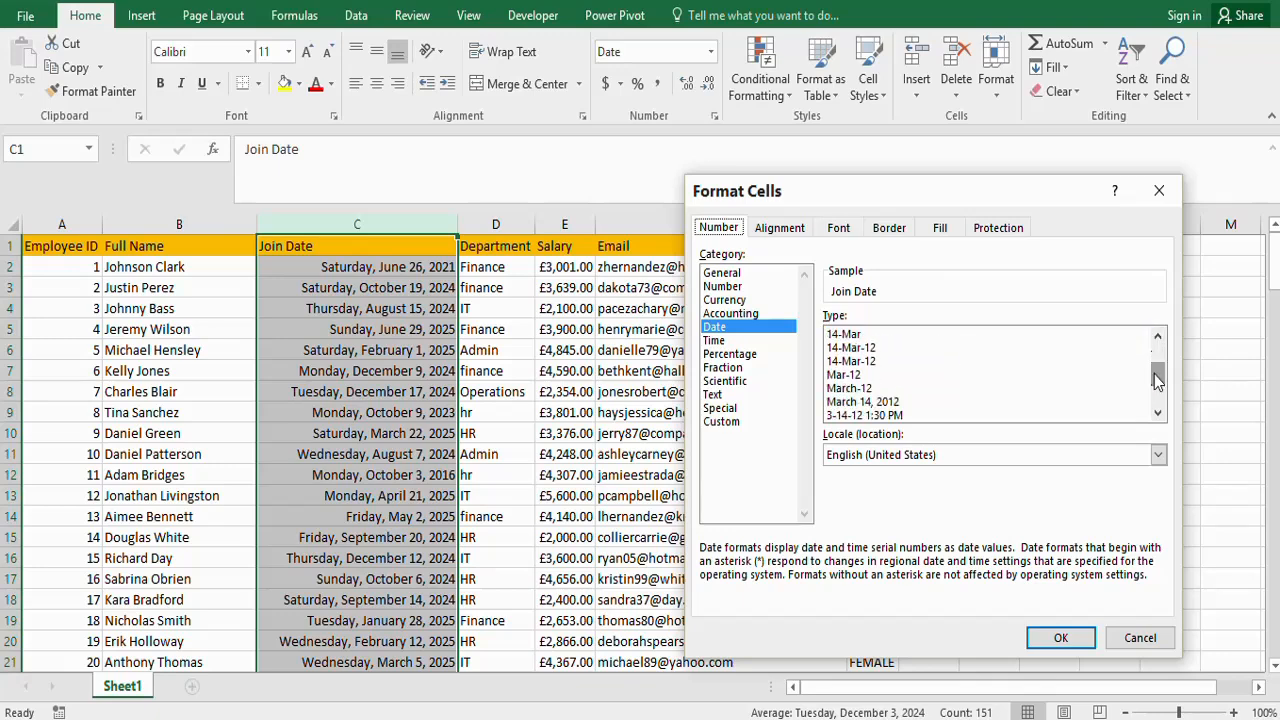
pyautogui.click(848, 389)
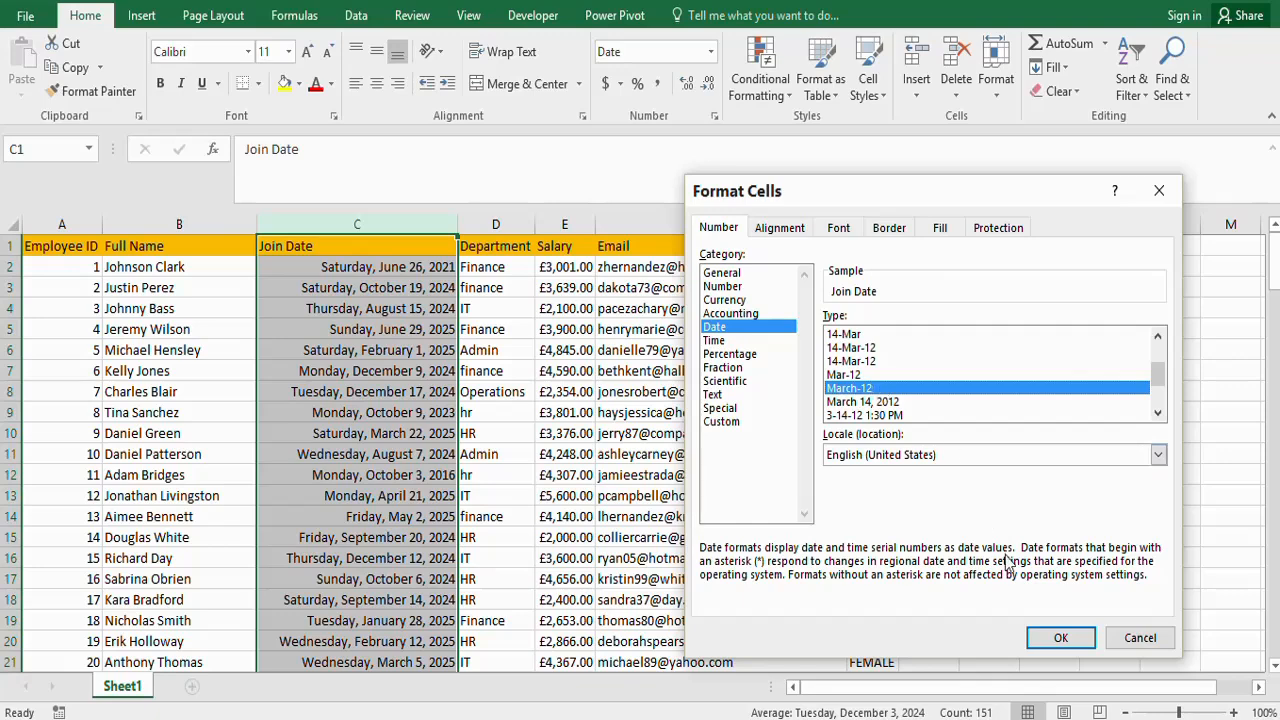
pyautogui.click(1054, 643)
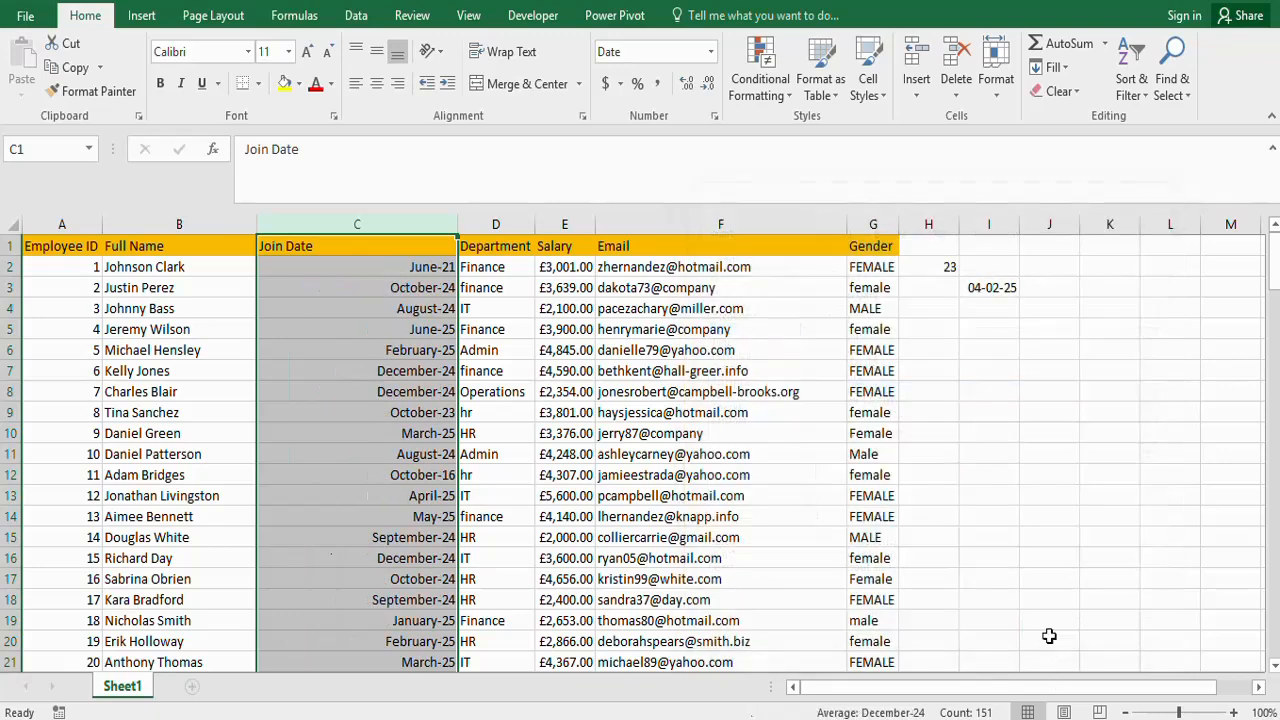
pyautogui.click(405, 270)
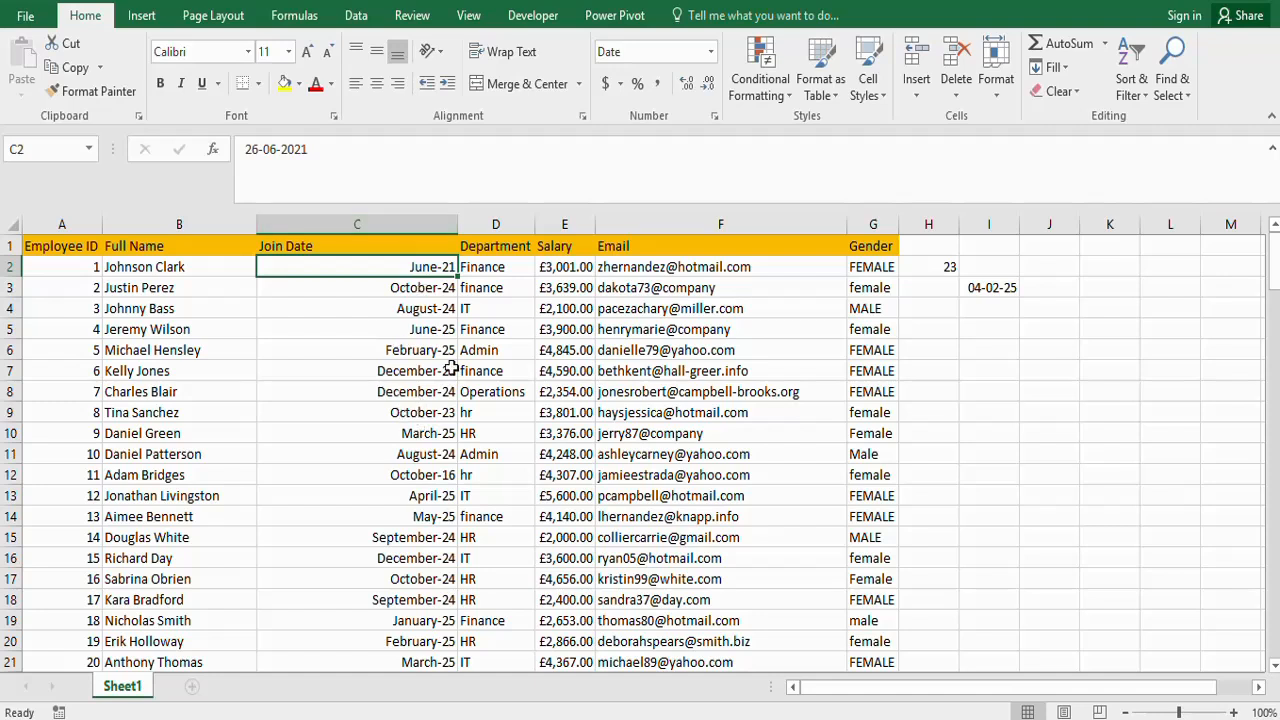
pyautogui.doubleClick(456, 224)
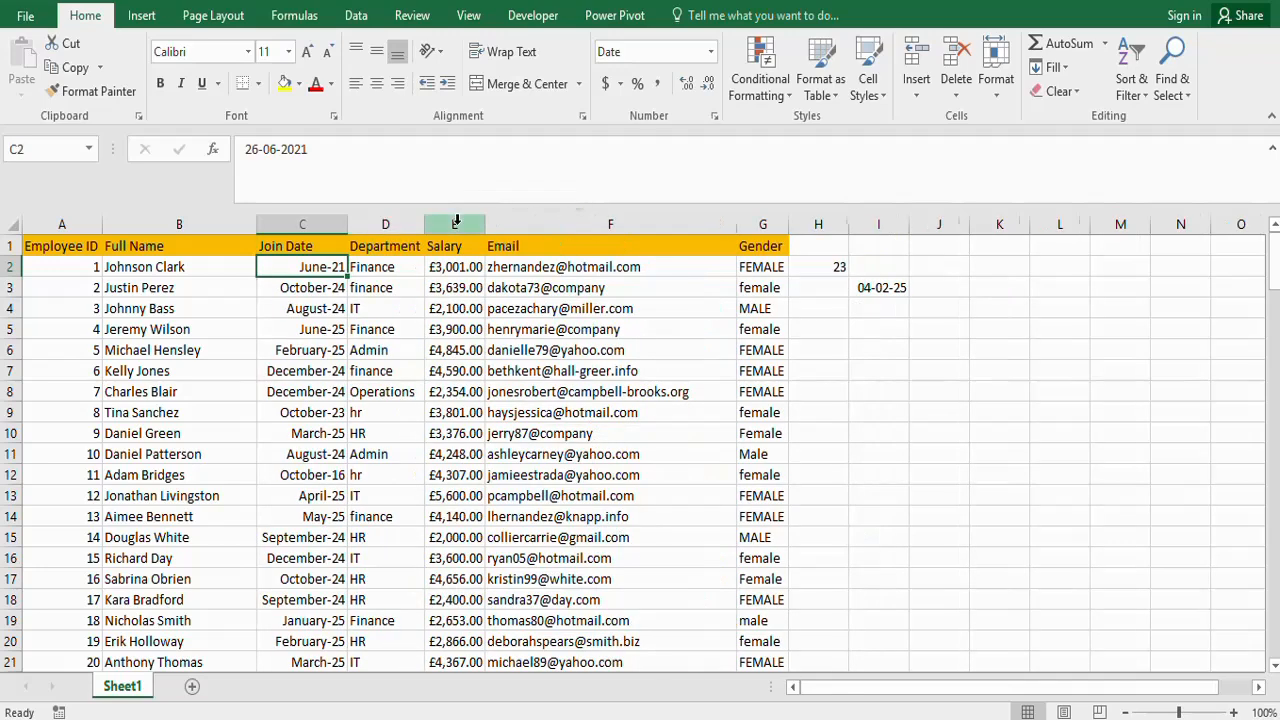
# - Apply the Text format to the entire Gender column
pyautogui.click(133, 251)
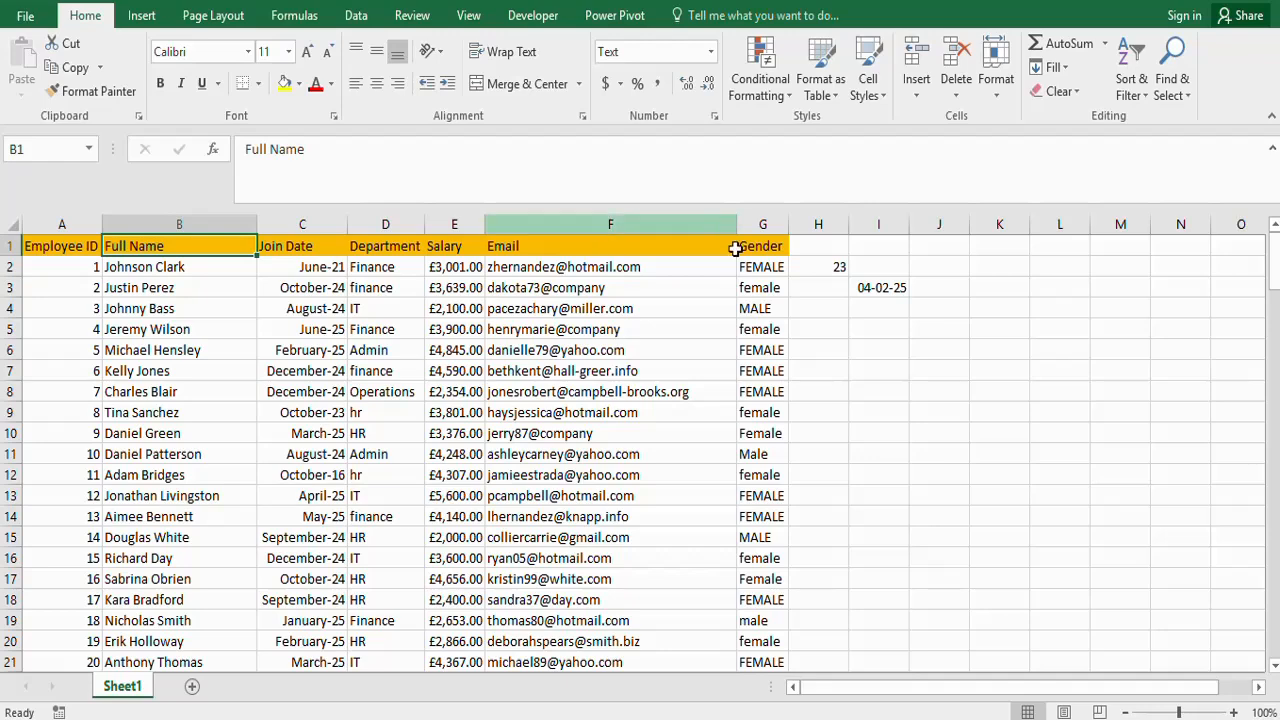
pyautogui.click(769, 222)
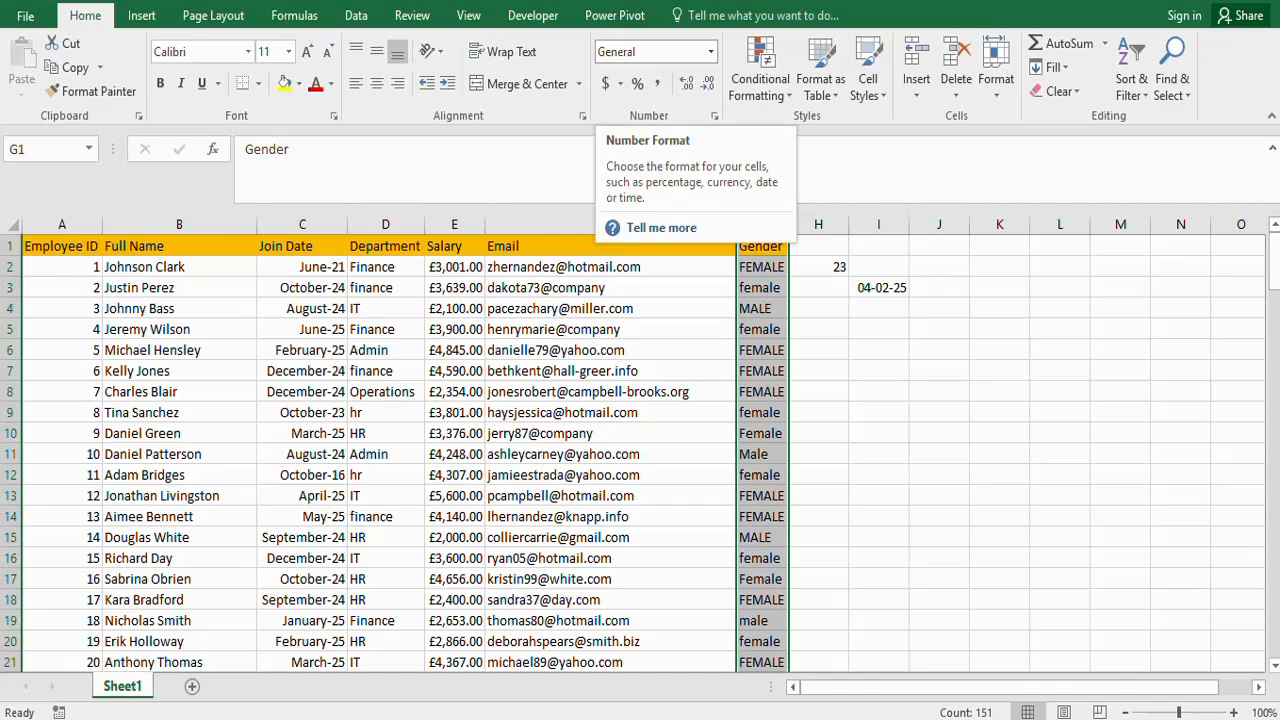
pyautogui.click(711, 51)
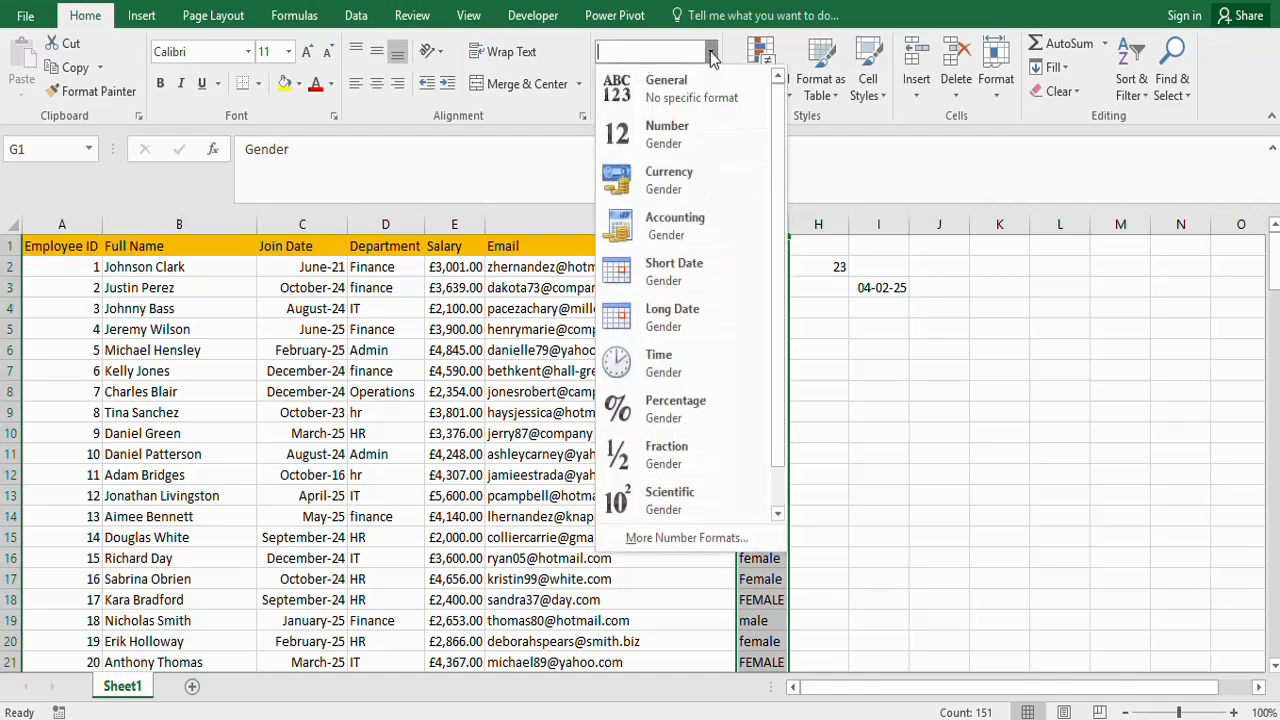
pyautogui.moveTo(779, 343); pyautogui.dragTo(781, 398)
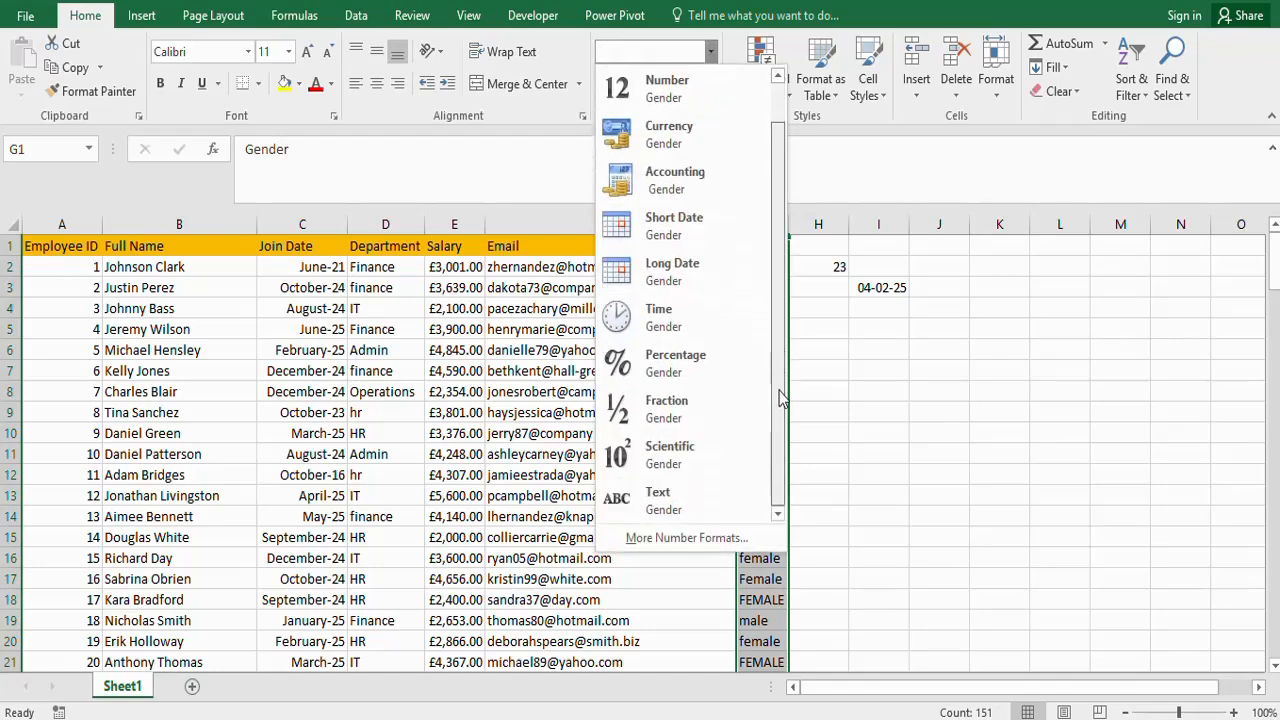
pyautogui.click(652, 508)
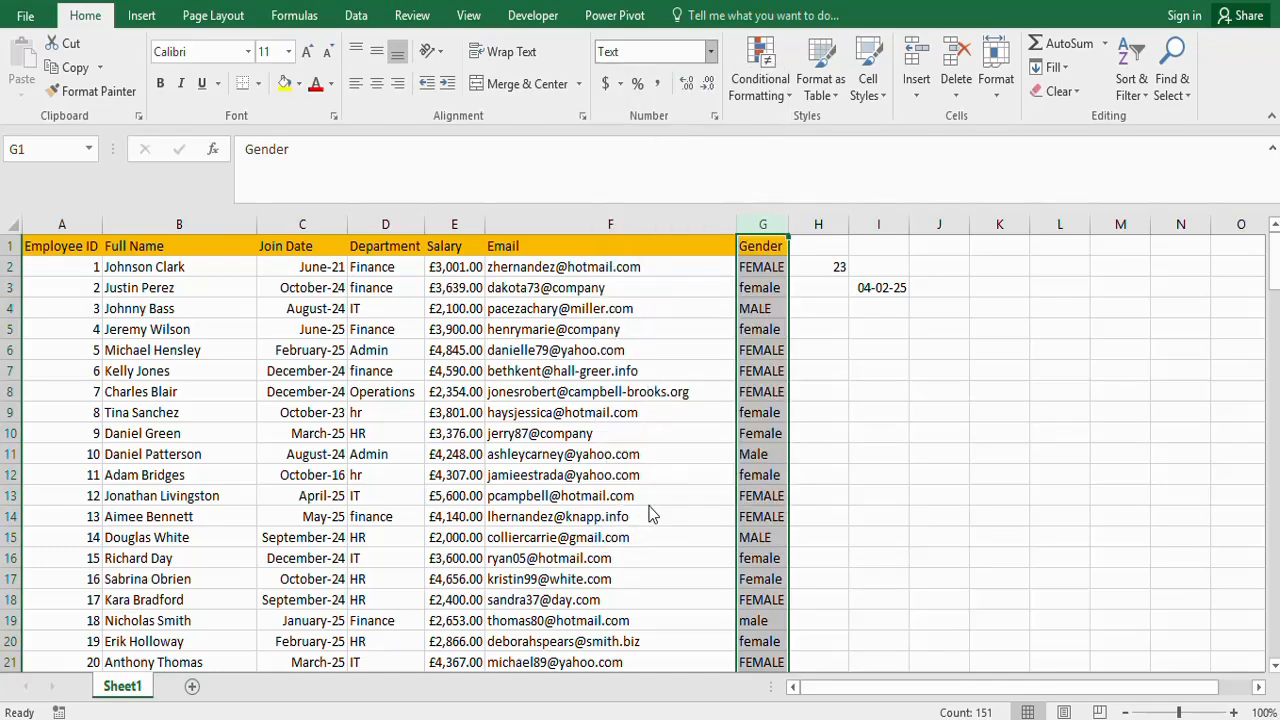
pyautogui.click(765, 286)
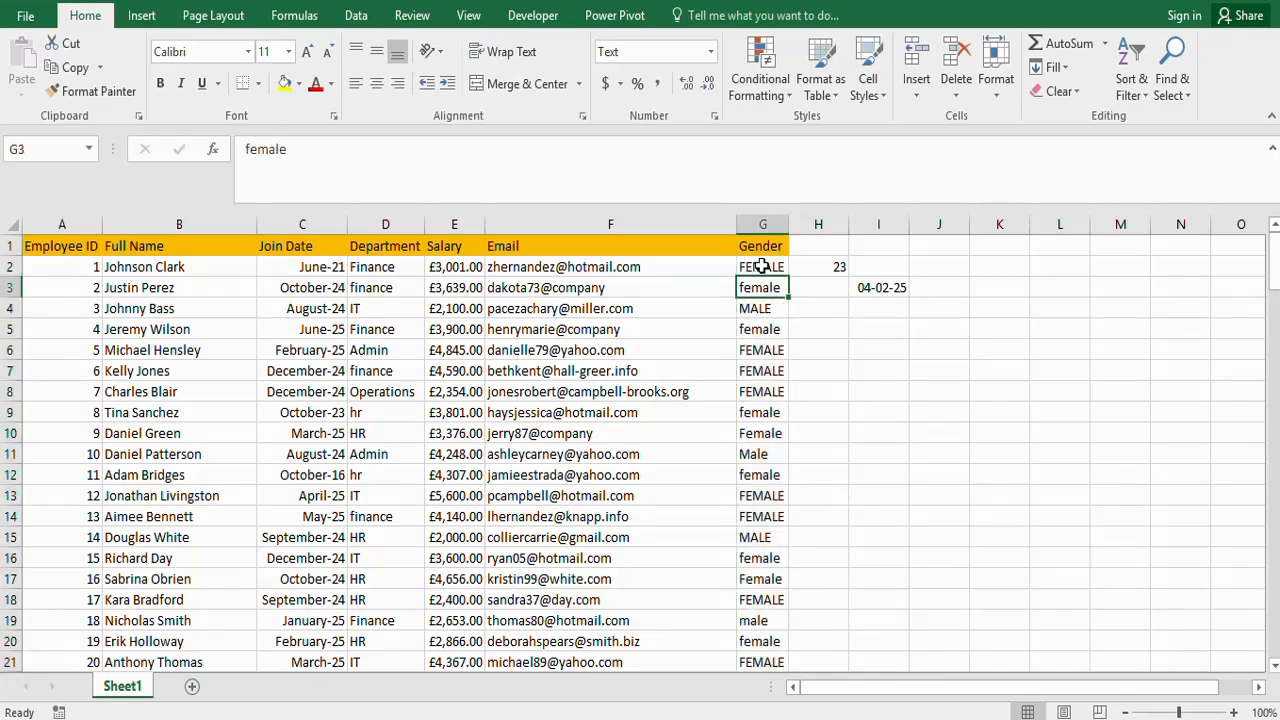
# - Enter 45 in cell G2 to compare its text formatting with the Employee ID numbers, and undo the entry
pyautogui.click(762, 267)
pyautogui.write('45')
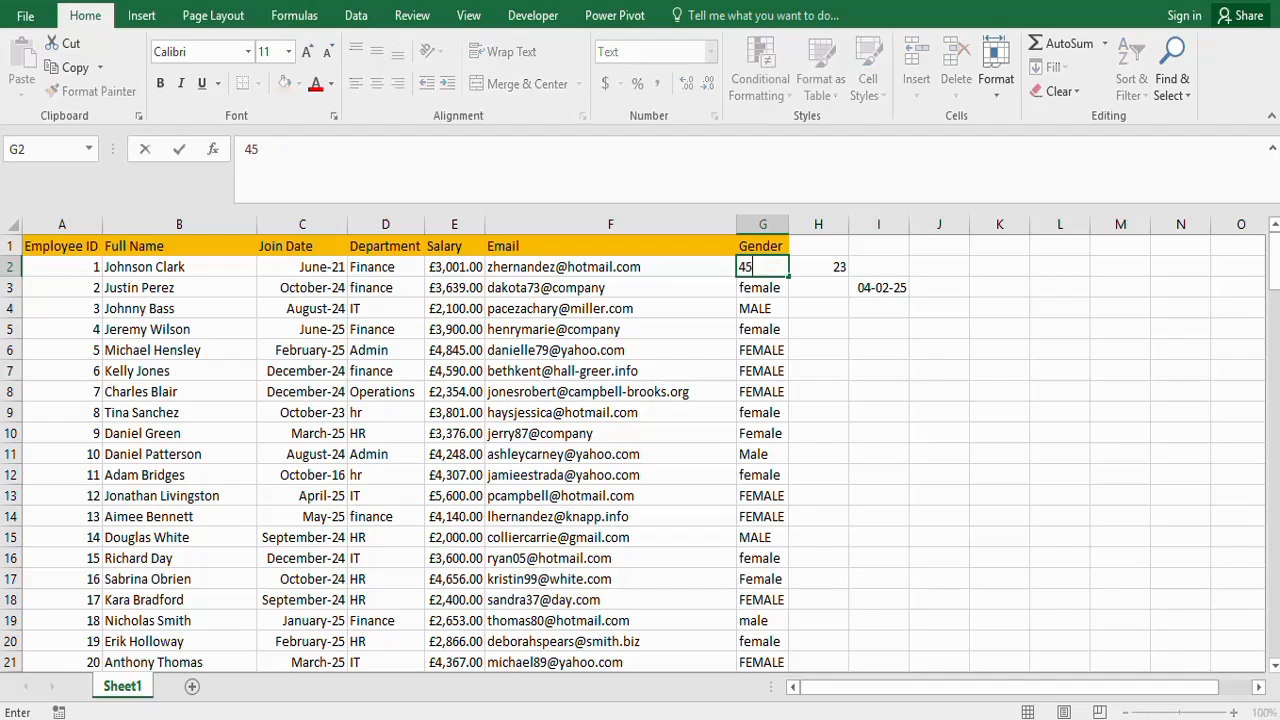
pyautogui.click(763, 332)
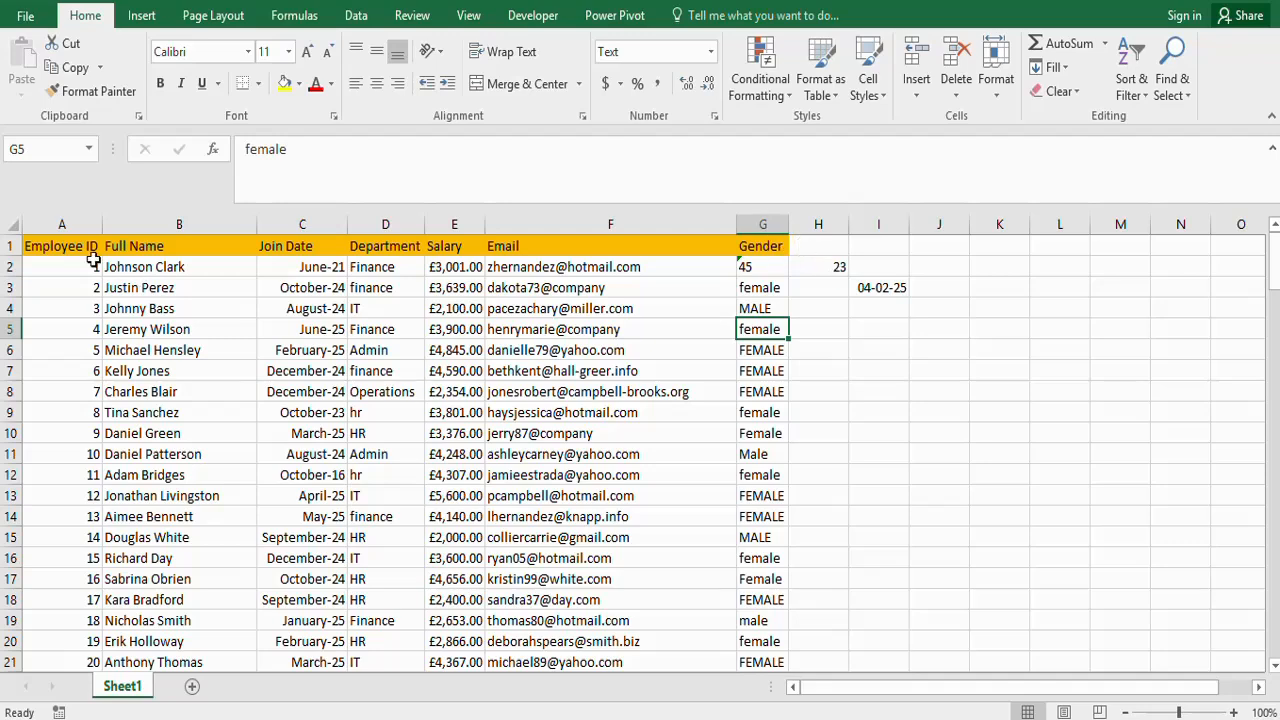
pyautogui.click(79, 224)
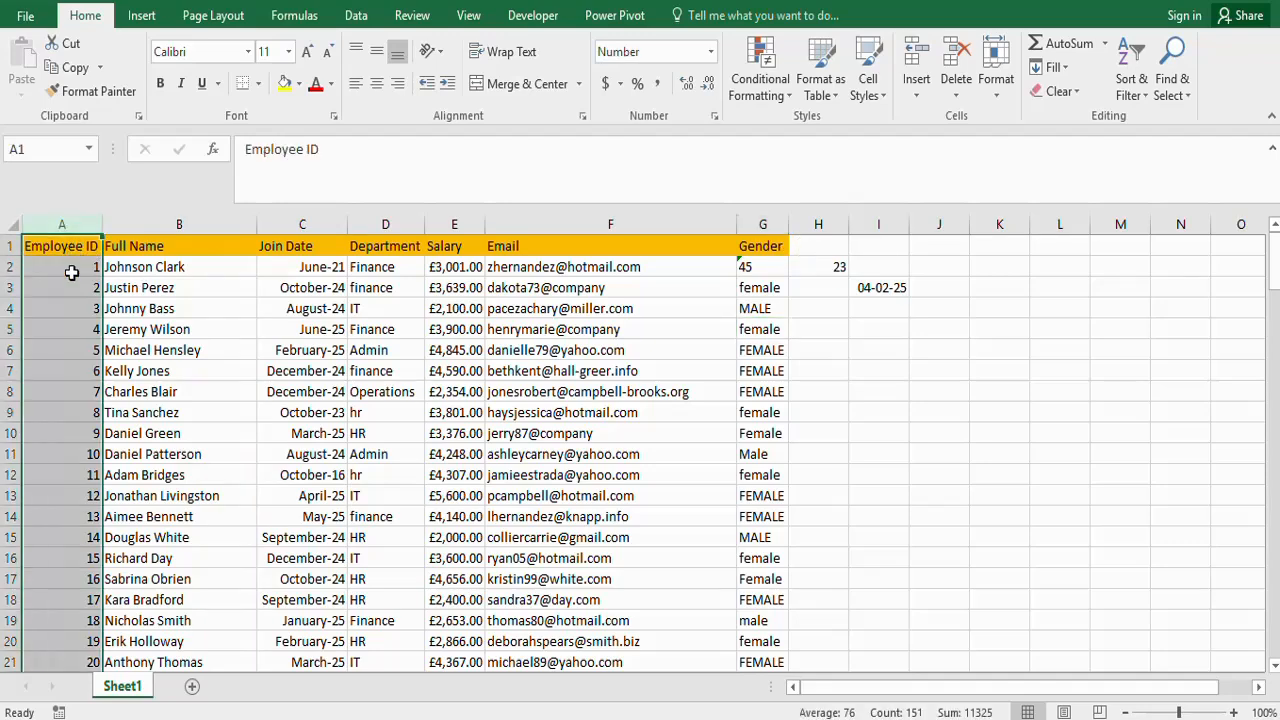
pyautogui.click(72, 273)
pyautogui.click(70, 329)
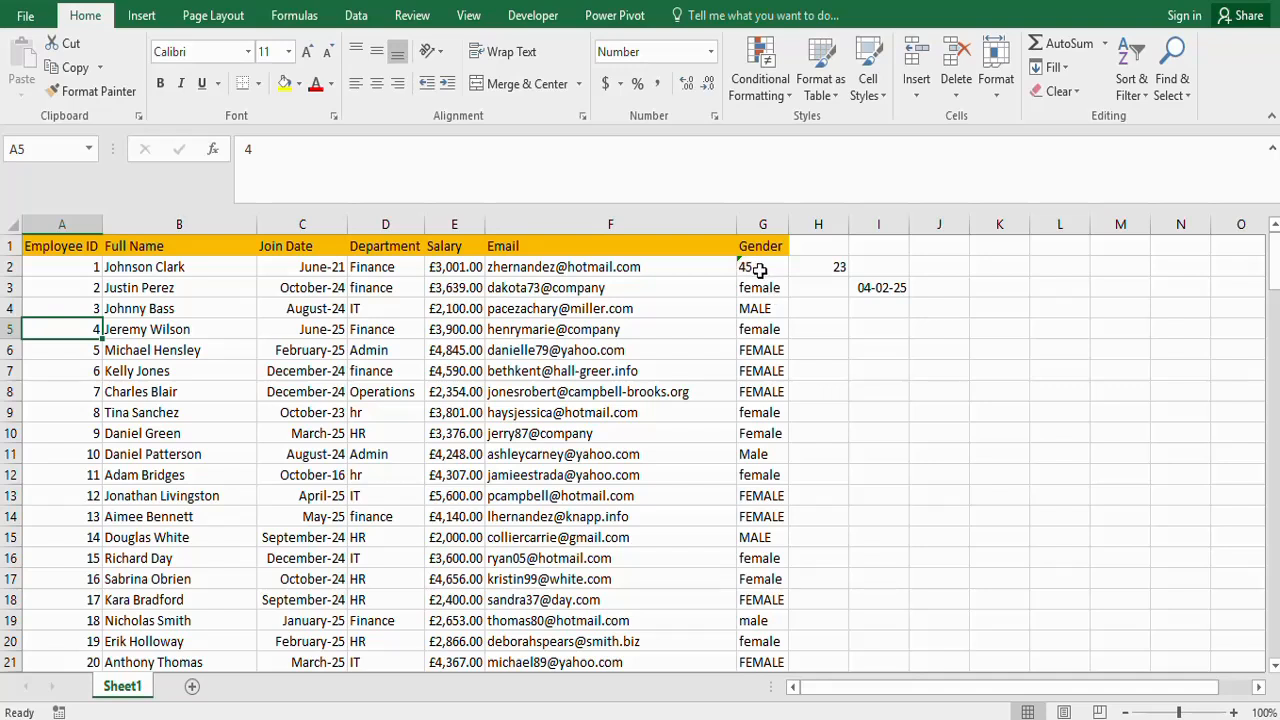
pyautogui.hotkey('ctrl', 'z')
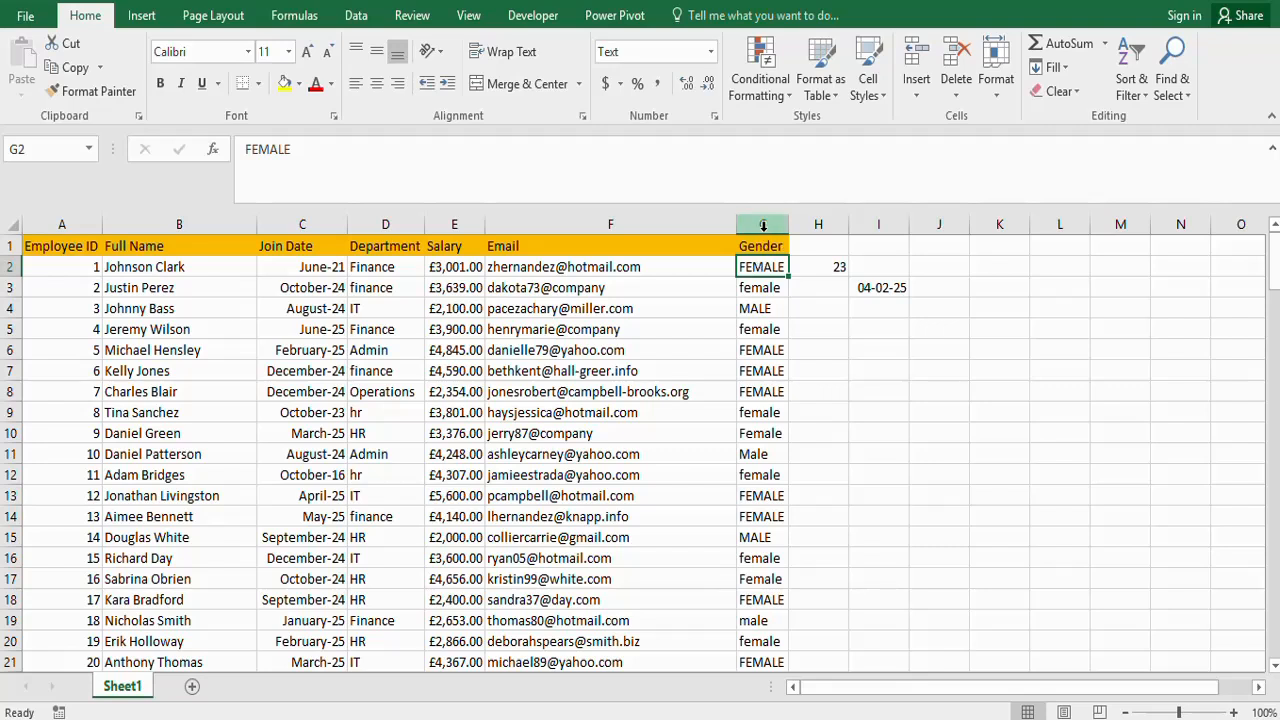
# - Browse the available fonts for the Gender column and choose Calibri
pyautogui.click(765, 226)
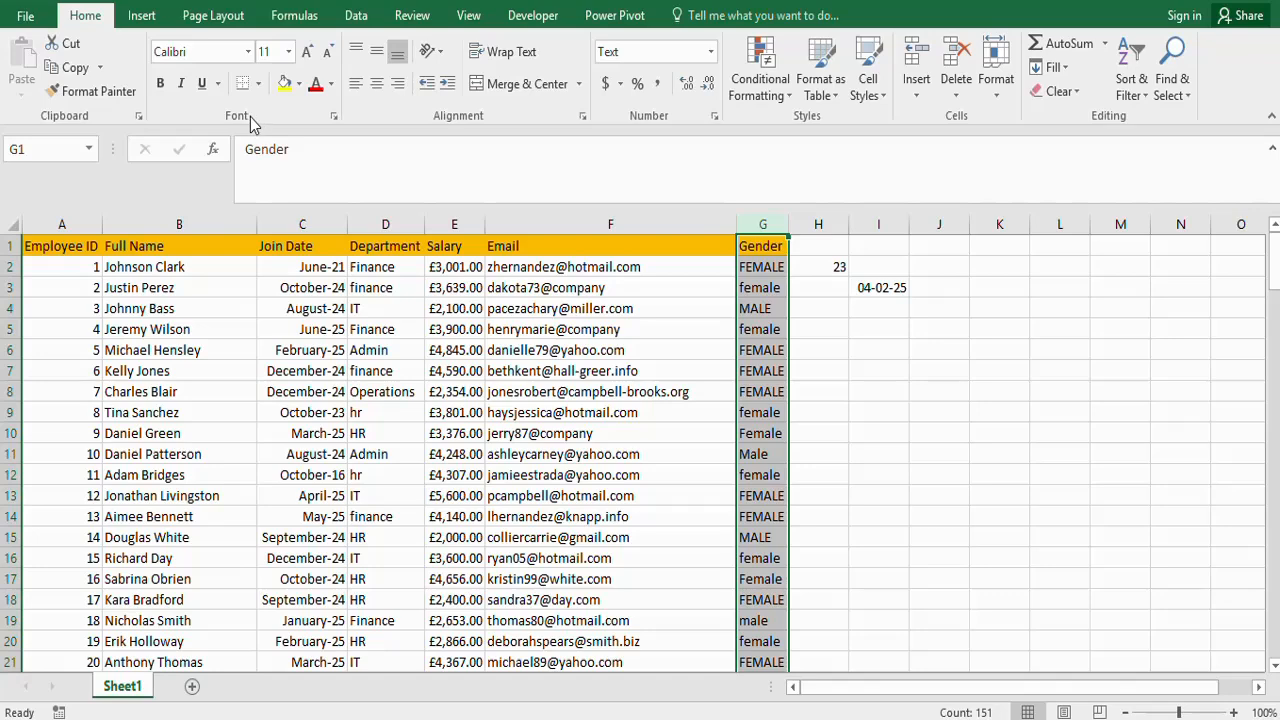
pyautogui.click(248, 53)
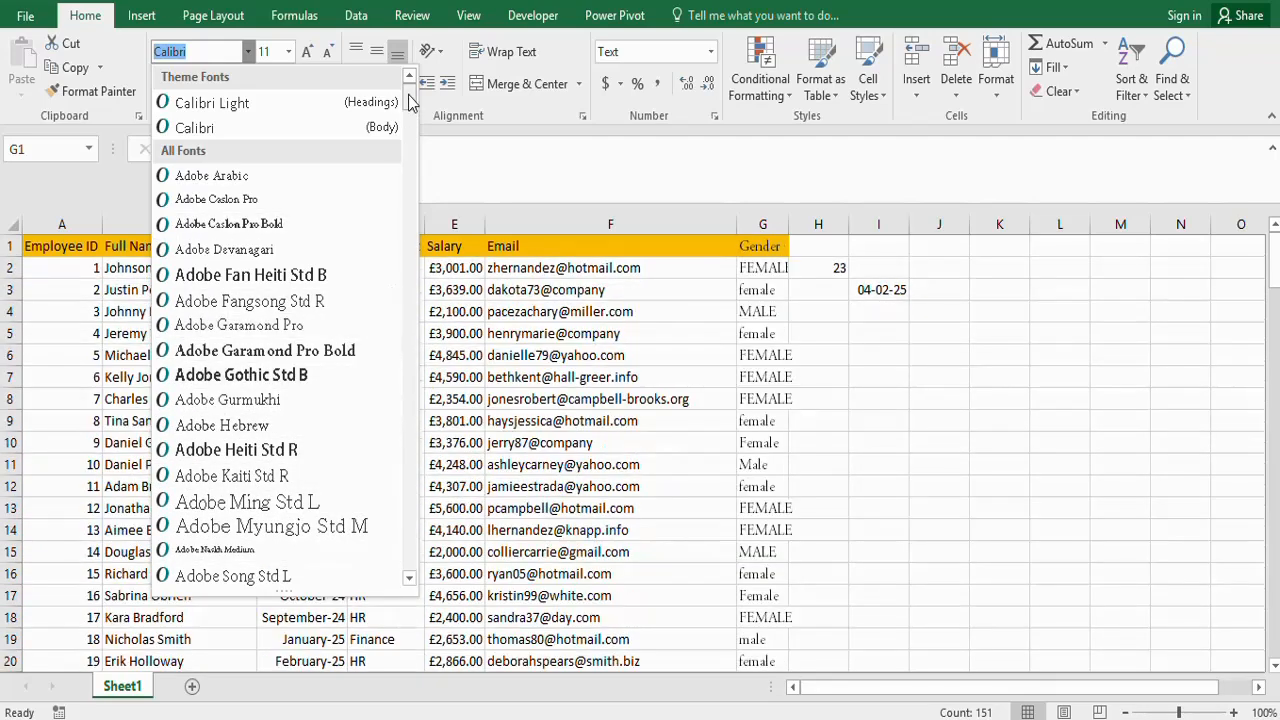
pyautogui.moveTo(409, 97); pyautogui.dragTo(411, 152)
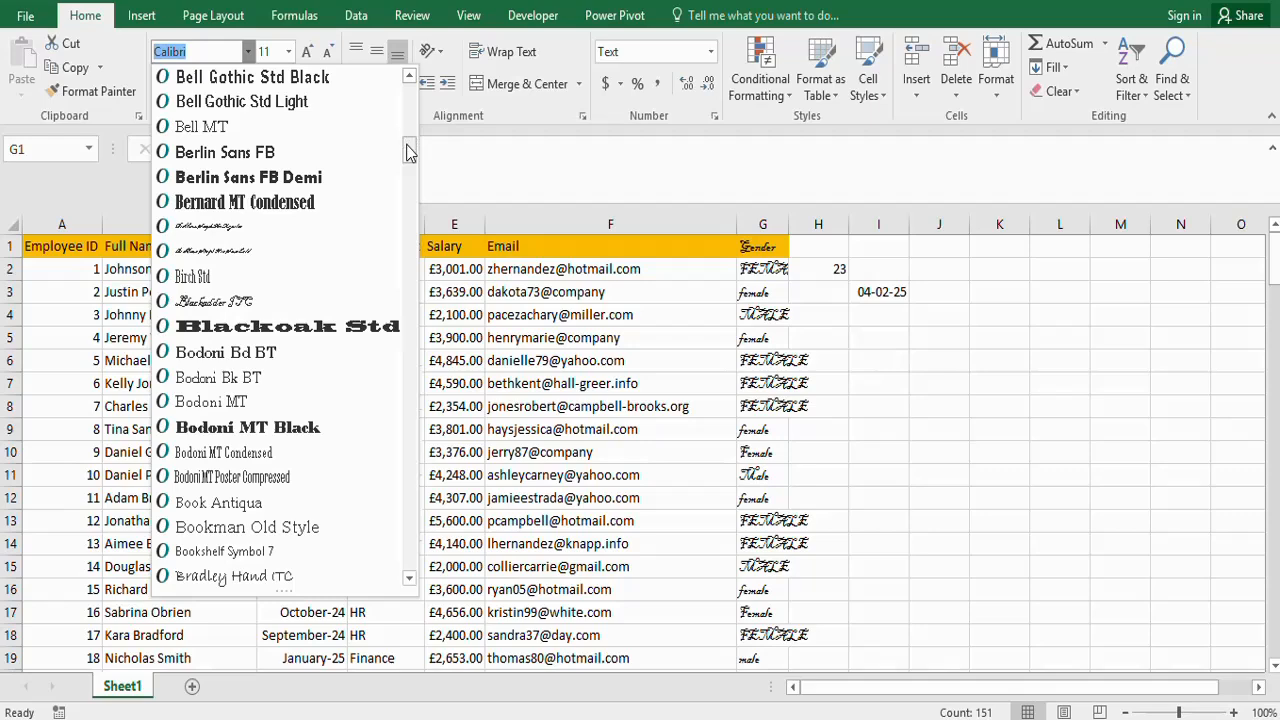
pyautogui.moveTo(408, 145); pyautogui.dragTo(408, 164)
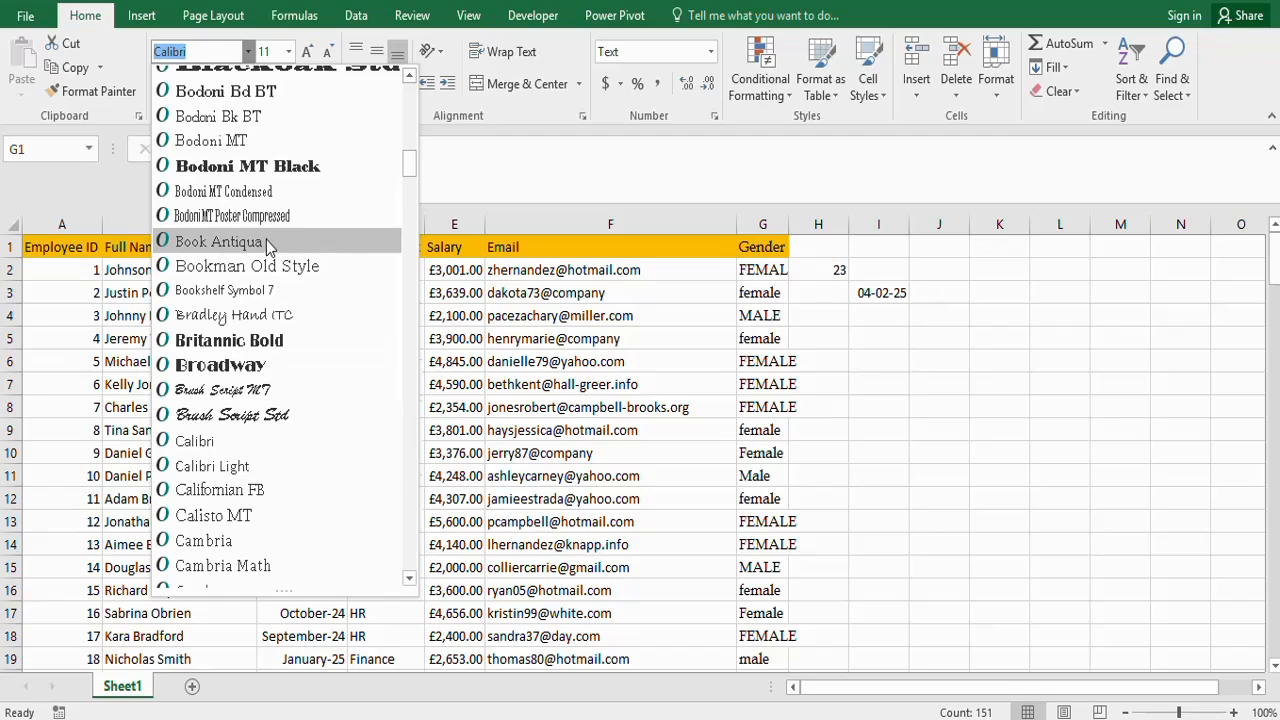
pyautogui.click(225, 446)
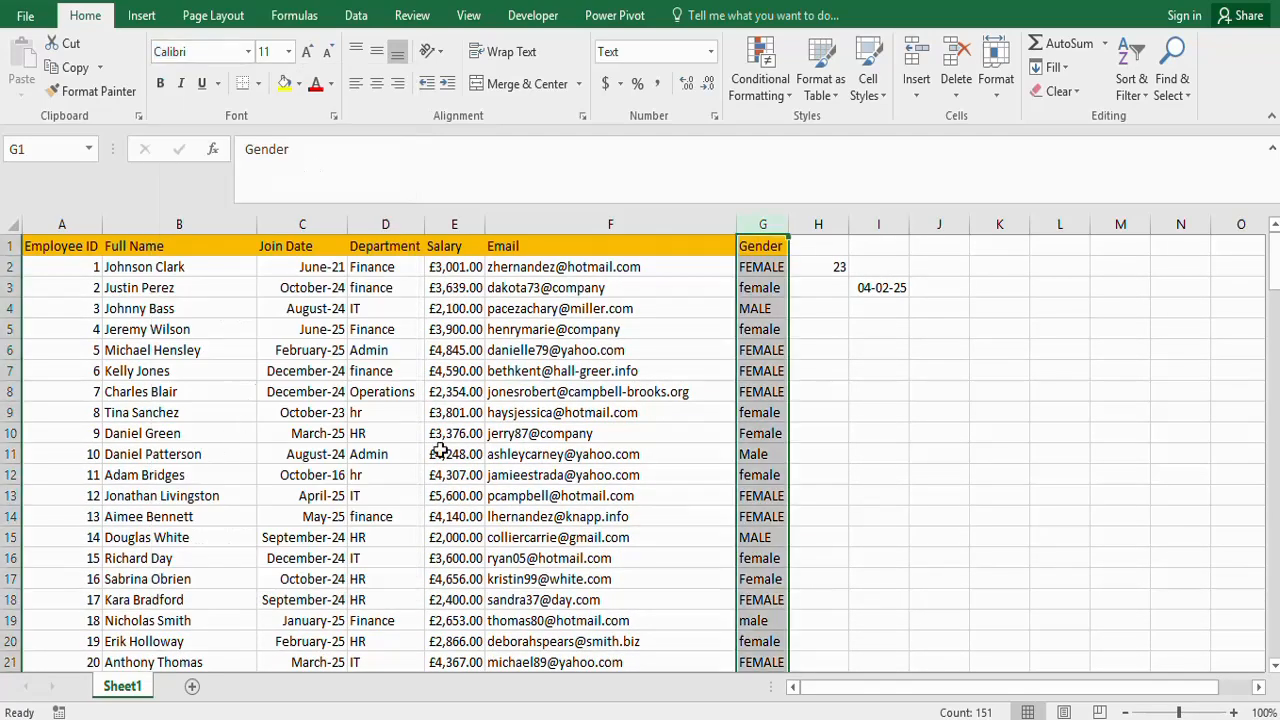
# - Widen the Gender column slightly, and apply bold to the entire column and remove it again
pyautogui.click(772, 331)
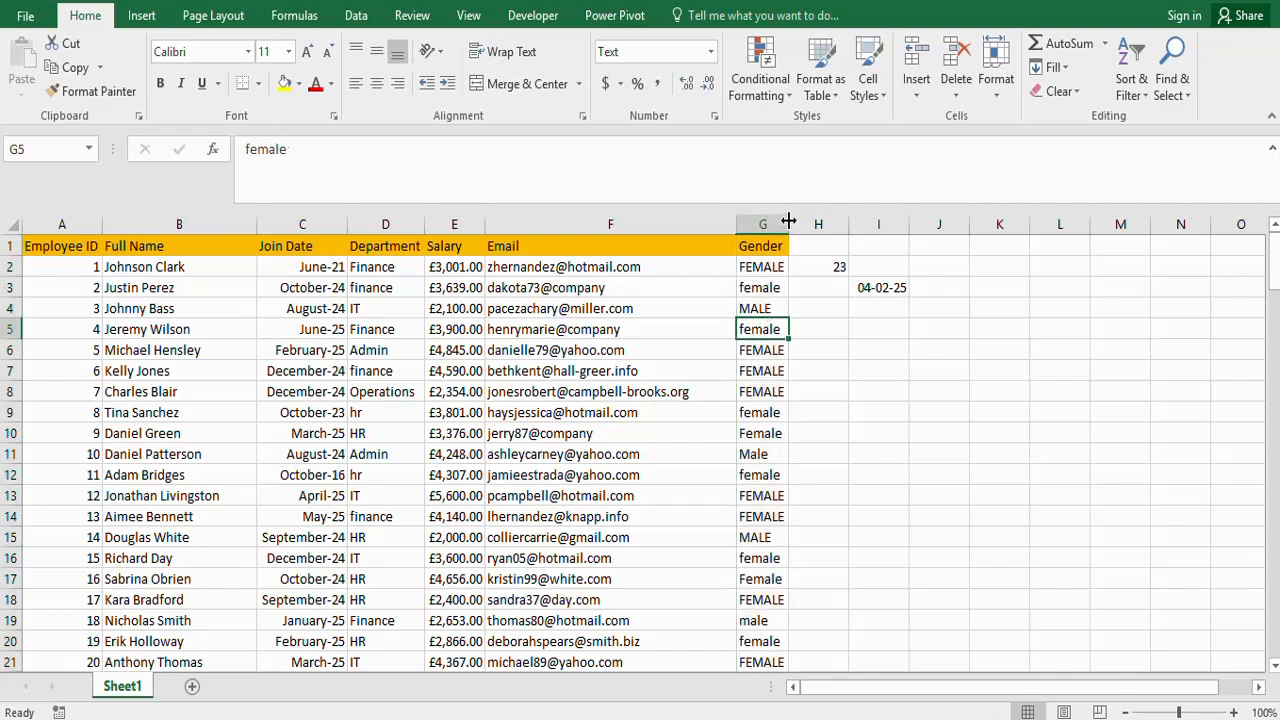
pyautogui.moveTo(788, 220); pyautogui.dragTo(800, 220)
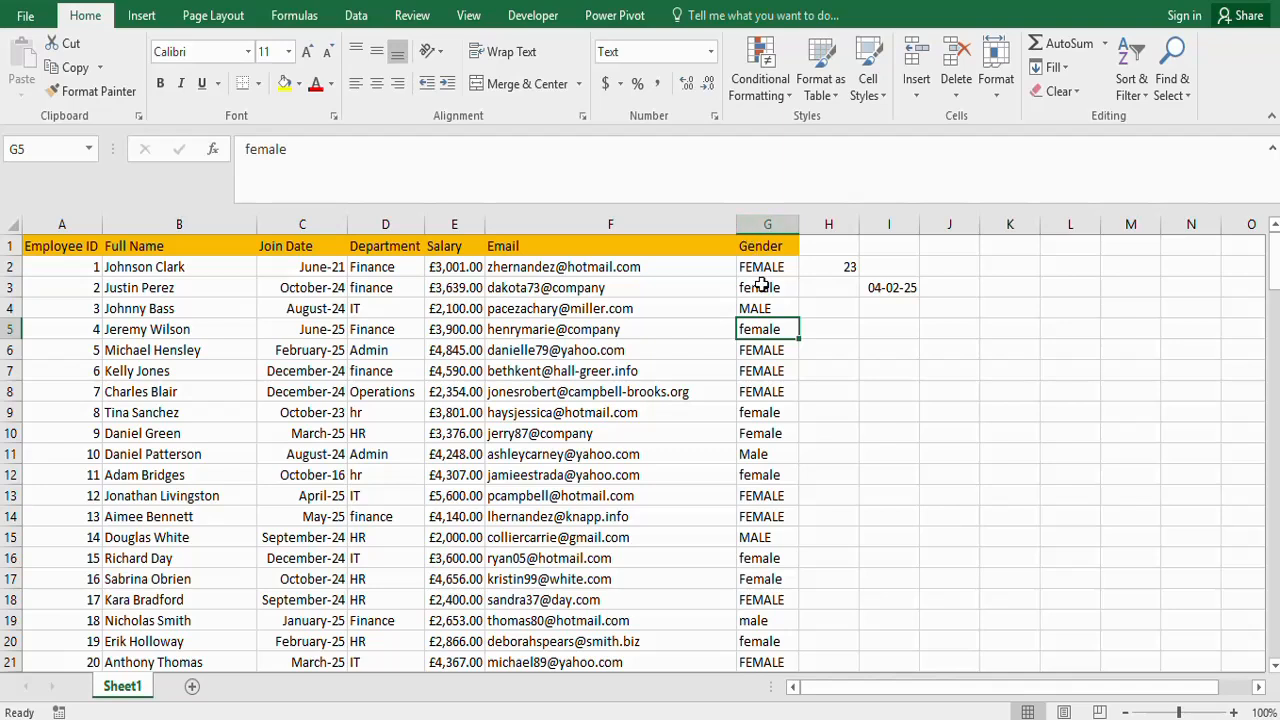
pyautogui.click(774, 220)
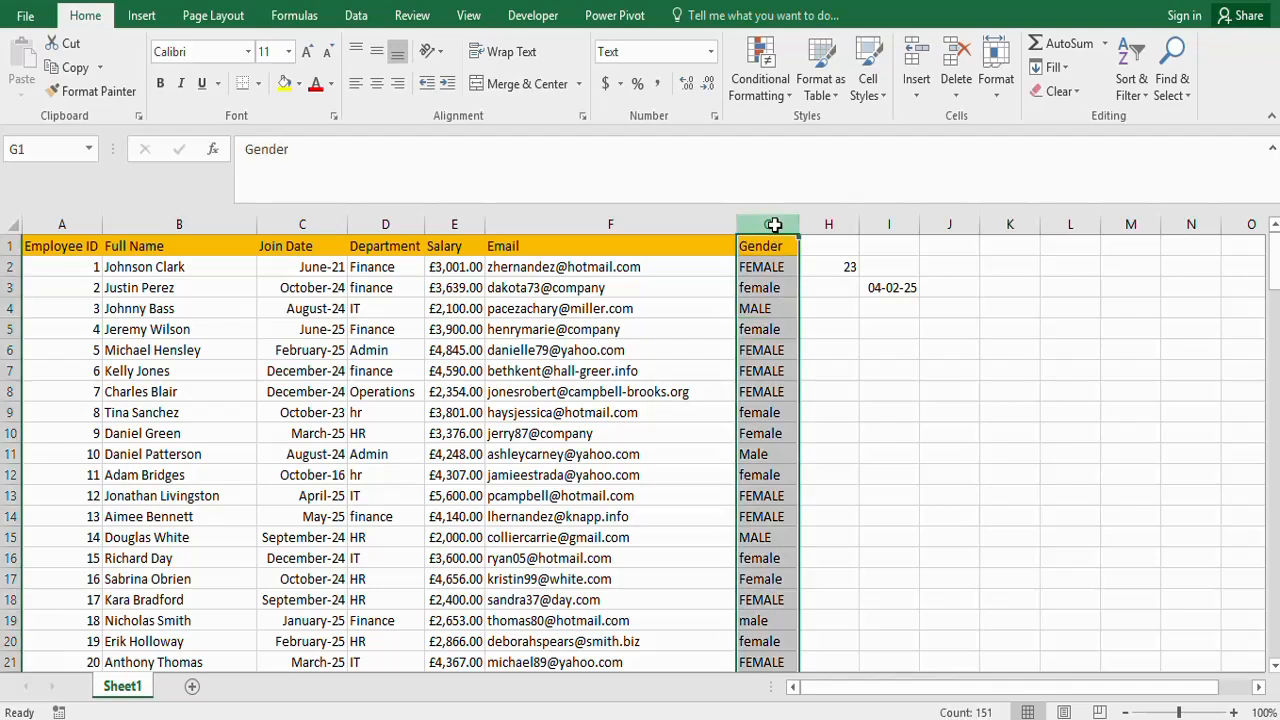
pyautogui.click(160, 84)
pyautogui.click(762, 352)
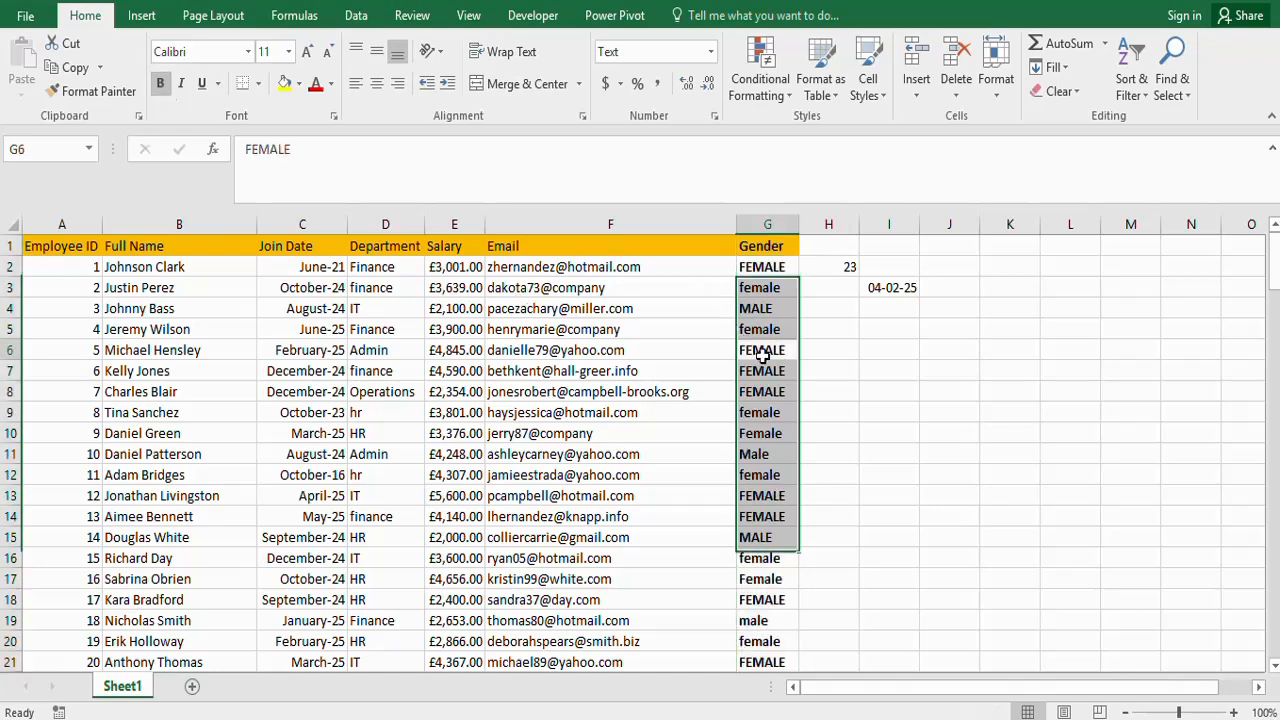
pyautogui.click(763, 223)
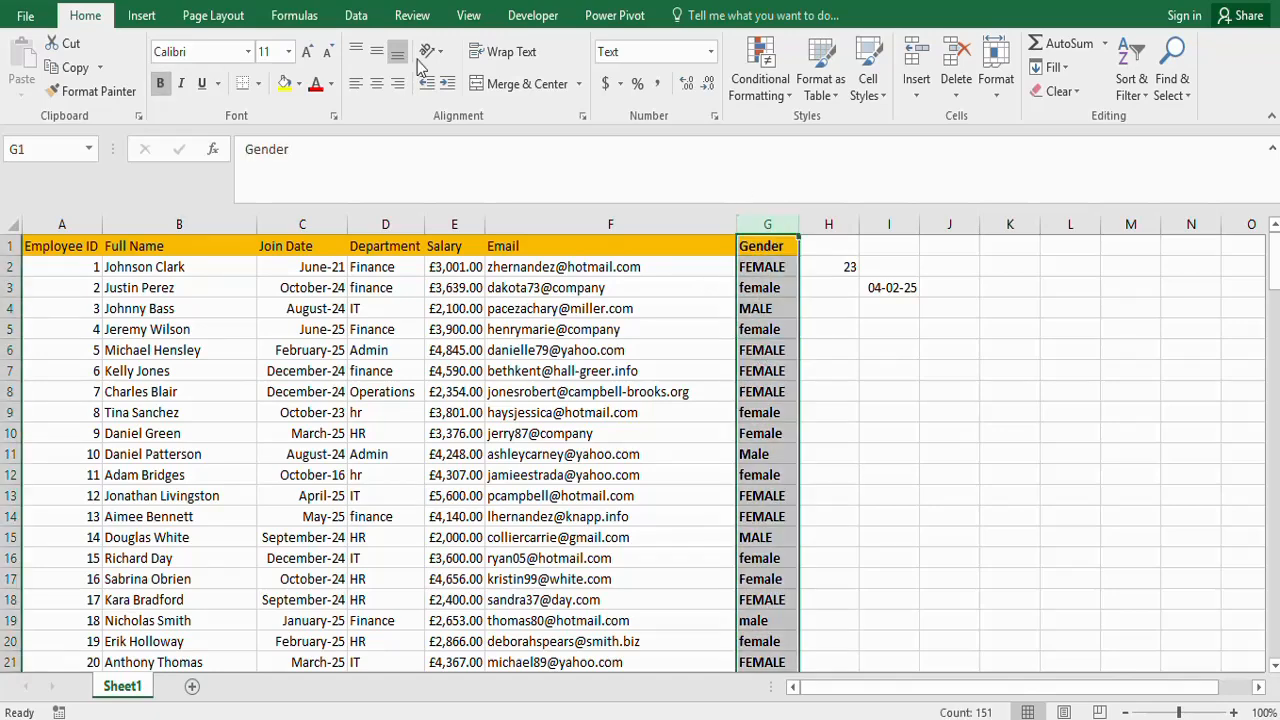
pyautogui.click(161, 85)
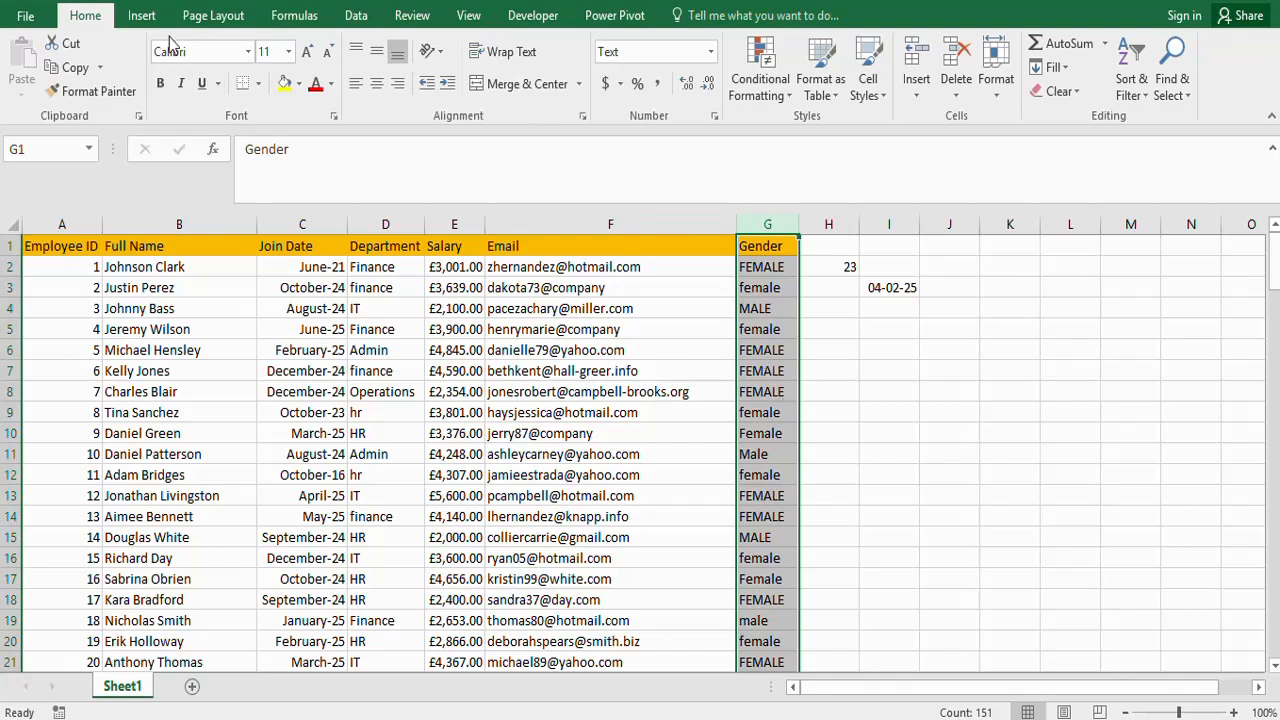
# - Try underlining the Gender column, remove the underline, and view the available font sizes
pyautogui.click(202, 84)
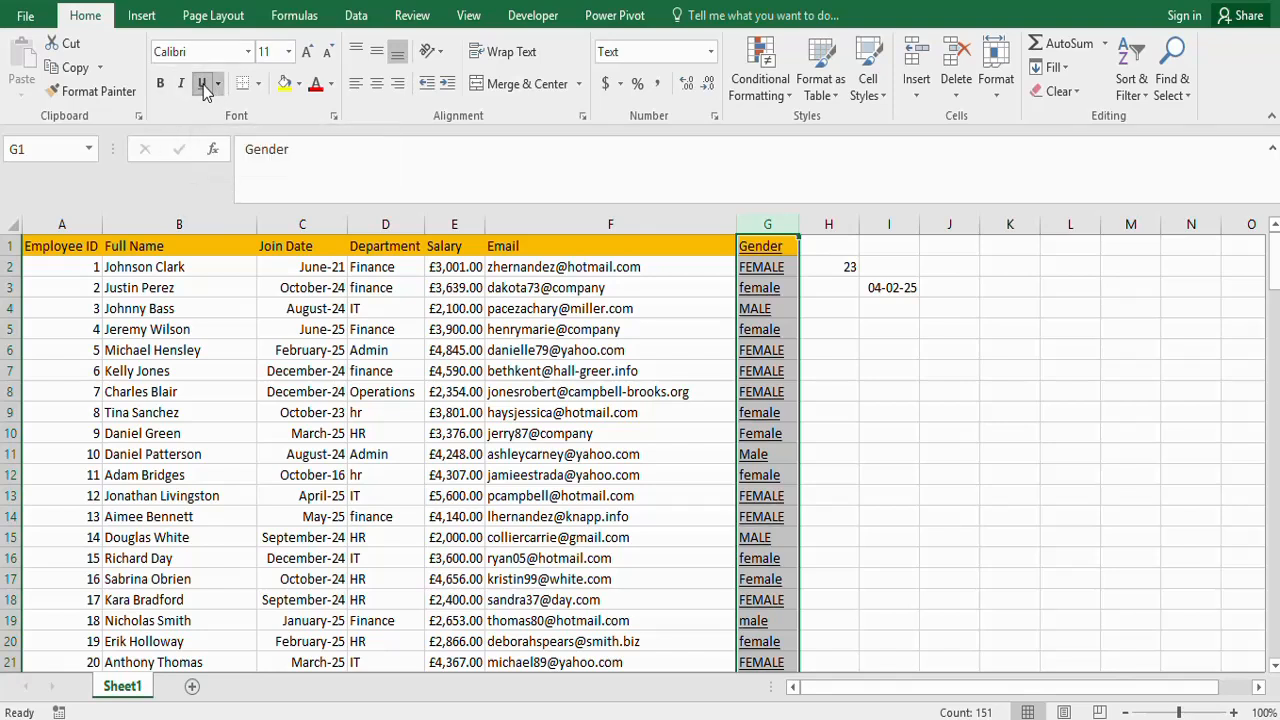
pyautogui.click(202, 84)
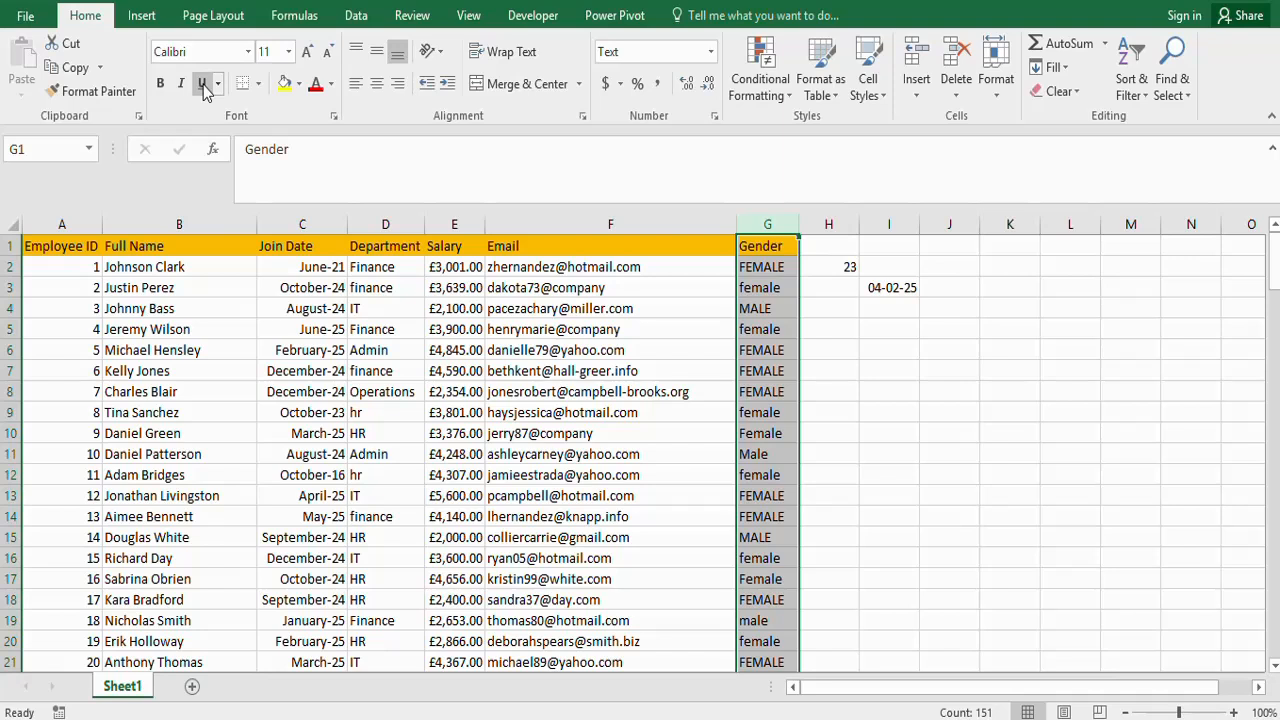
pyautogui.click(288, 51)
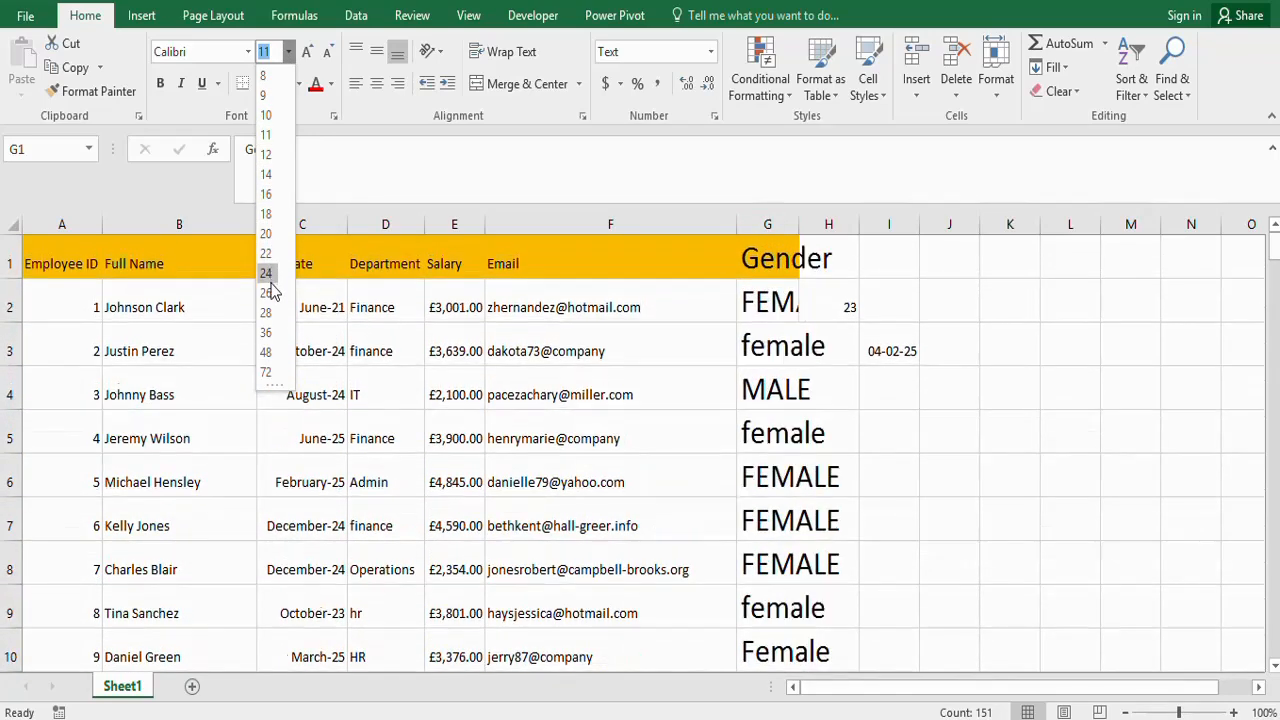
pyautogui.click(288, 55)
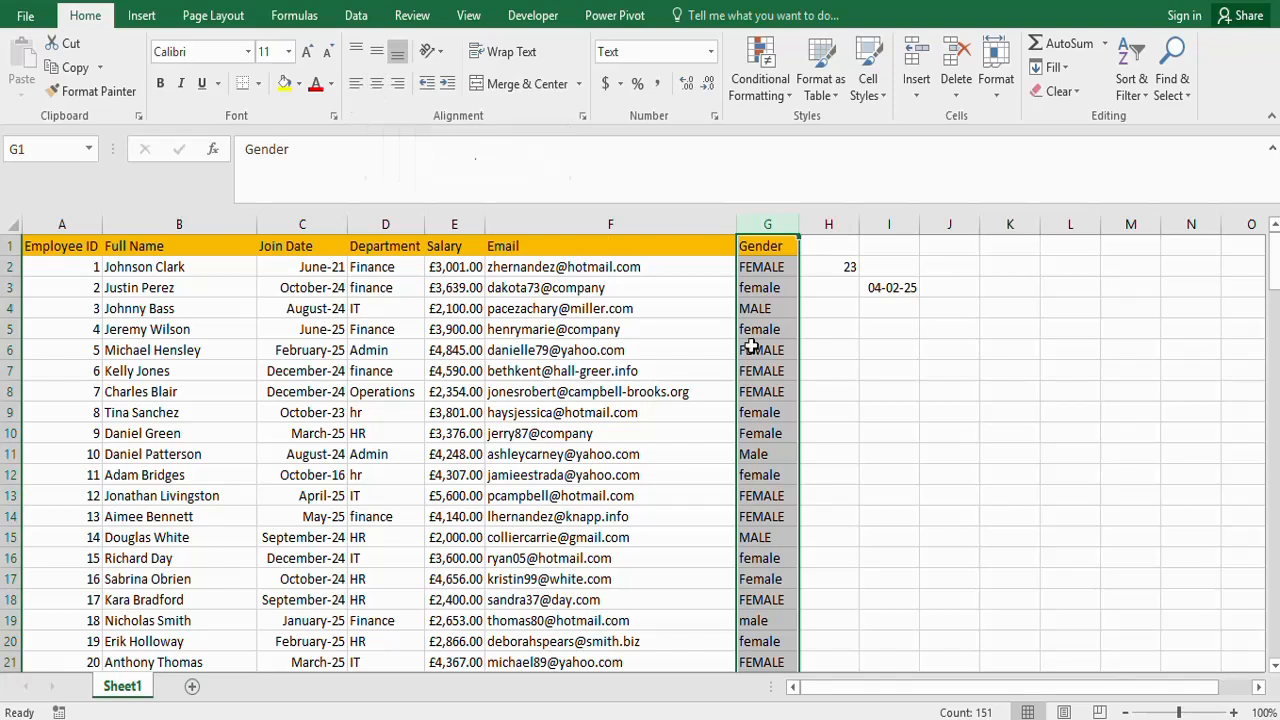
# - Widen the Gender column and try center and right alignment before setting its text to left alignment
pyautogui.click(376, 88)
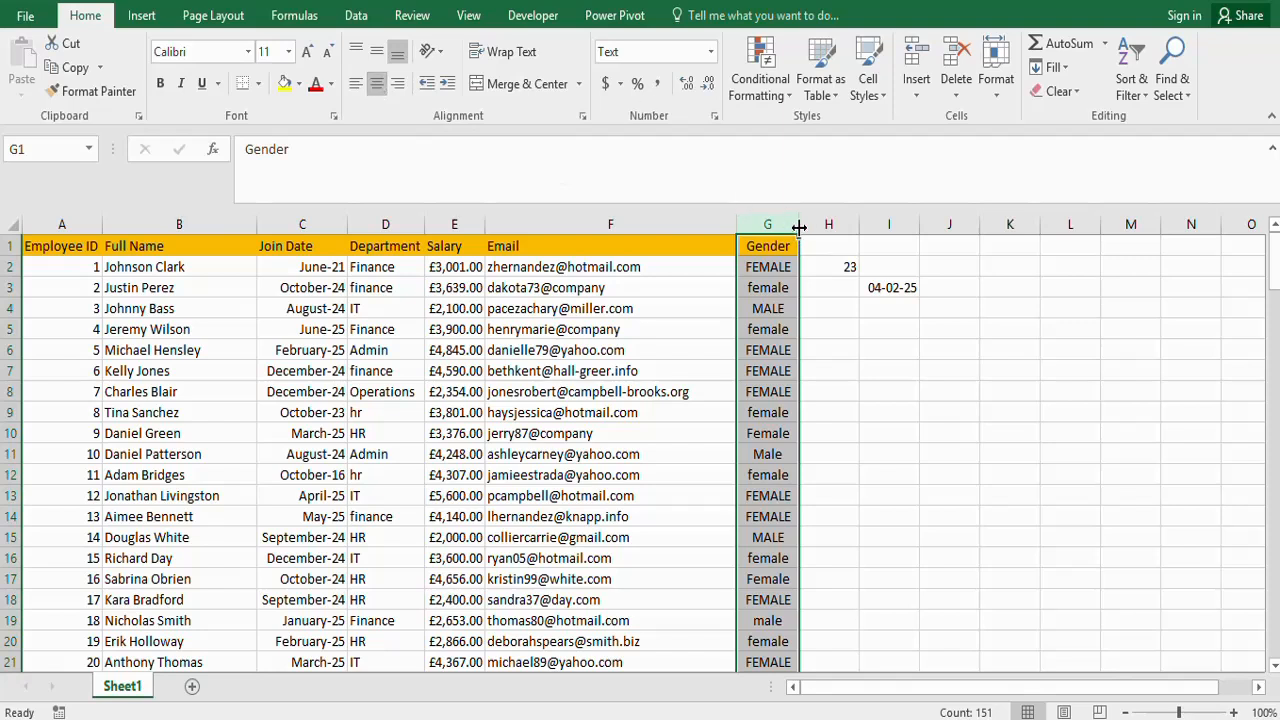
pyautogui.moveTo(799, 224); pyautogui.dragTo(882, 224)
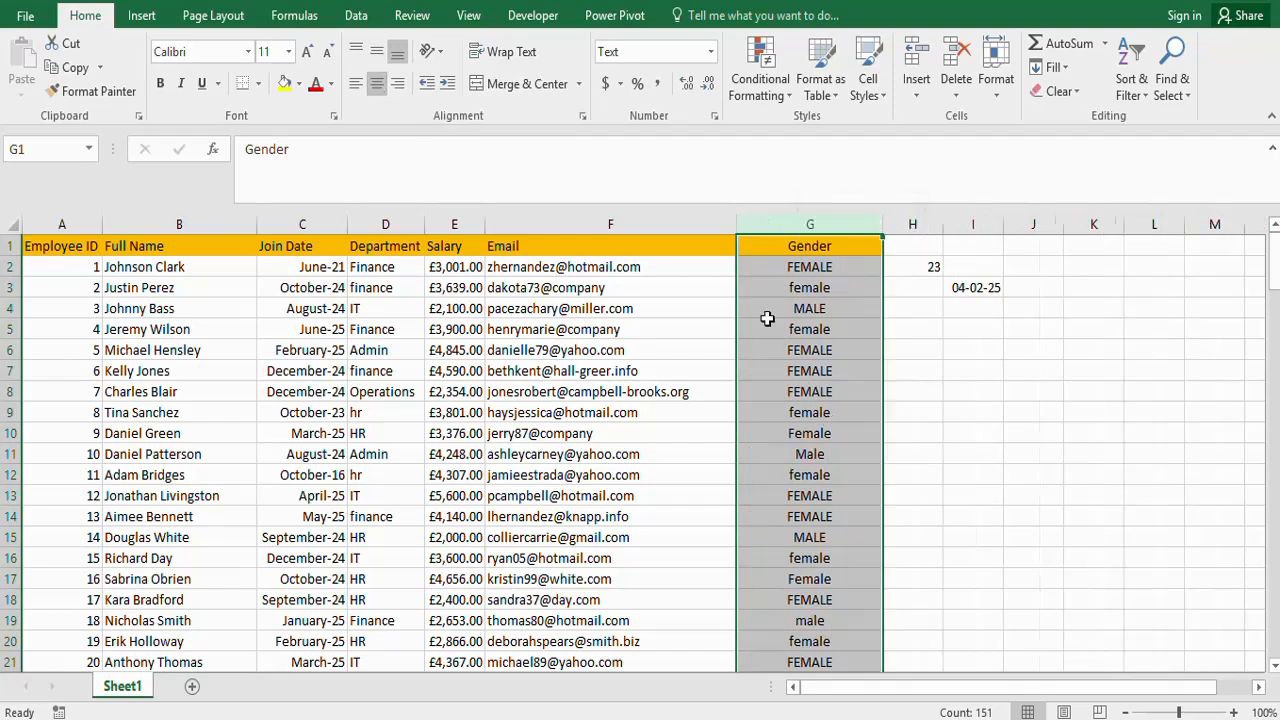
pyautogui.click(397, 84)
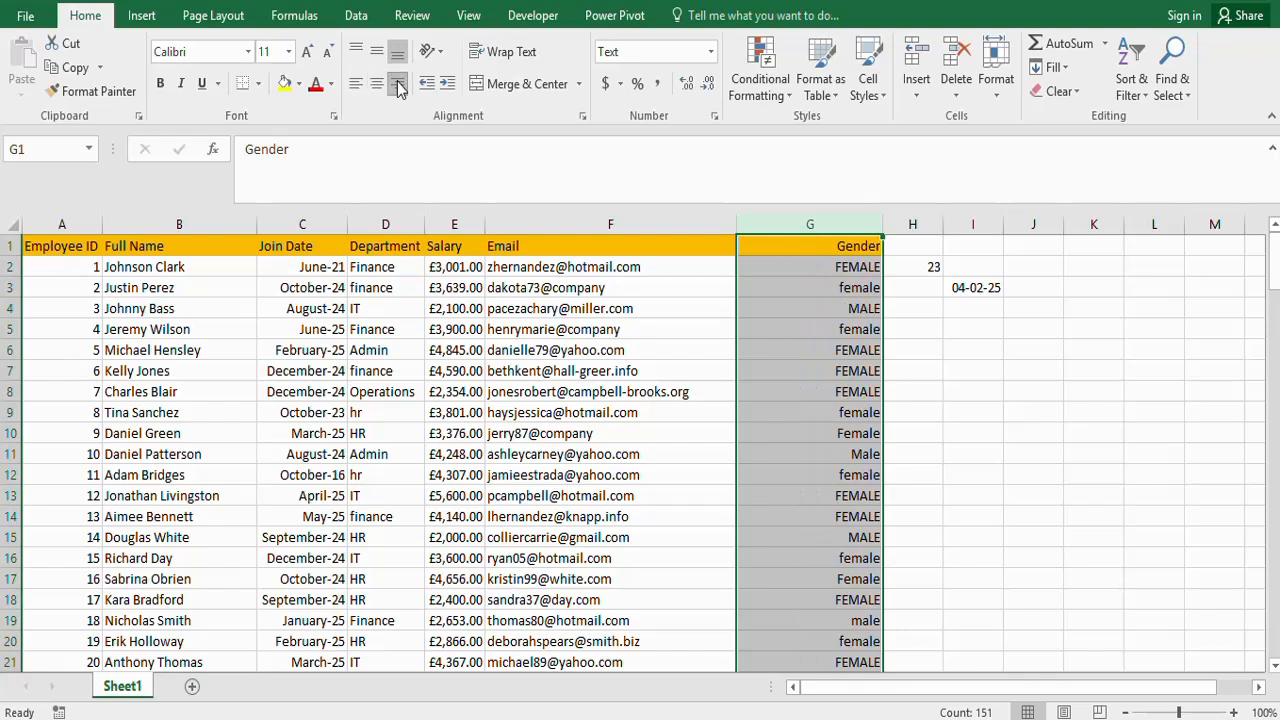
pyautogui.click(357, 84)
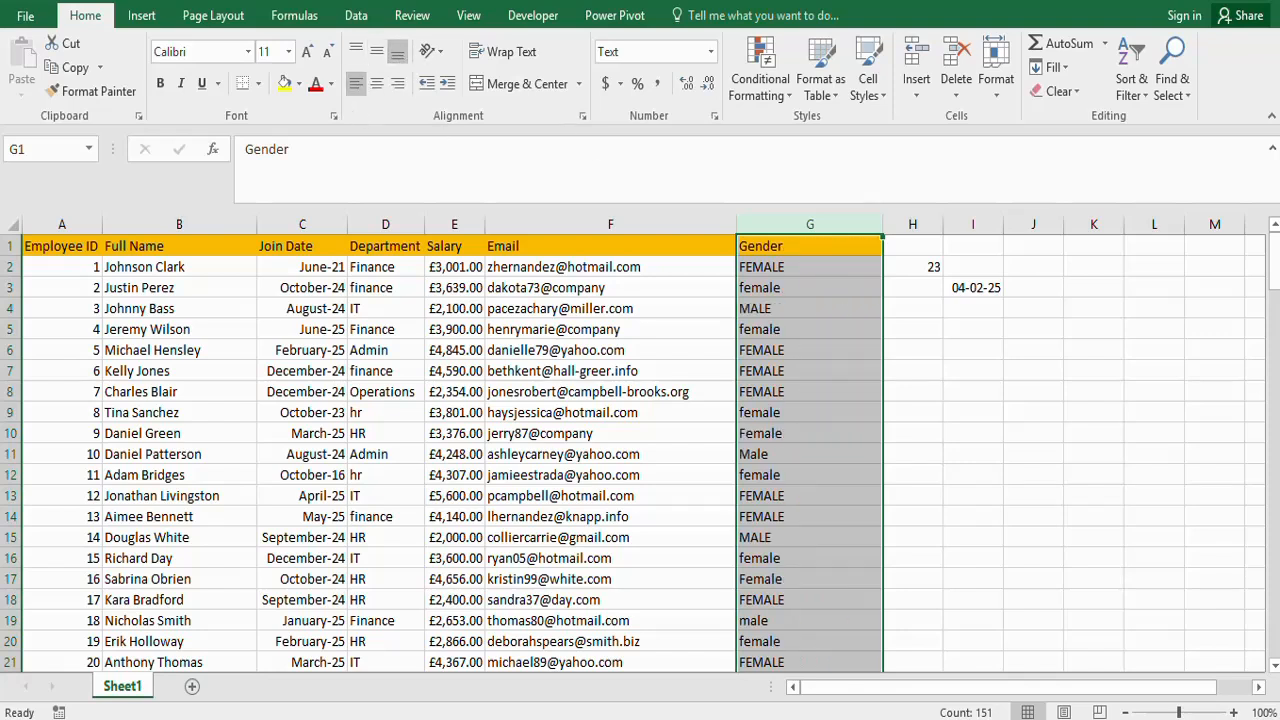
# - Try the Angle Counterclockwise text orientation on the Gender column and undo the rotation
pyautogui.click(440, 50)
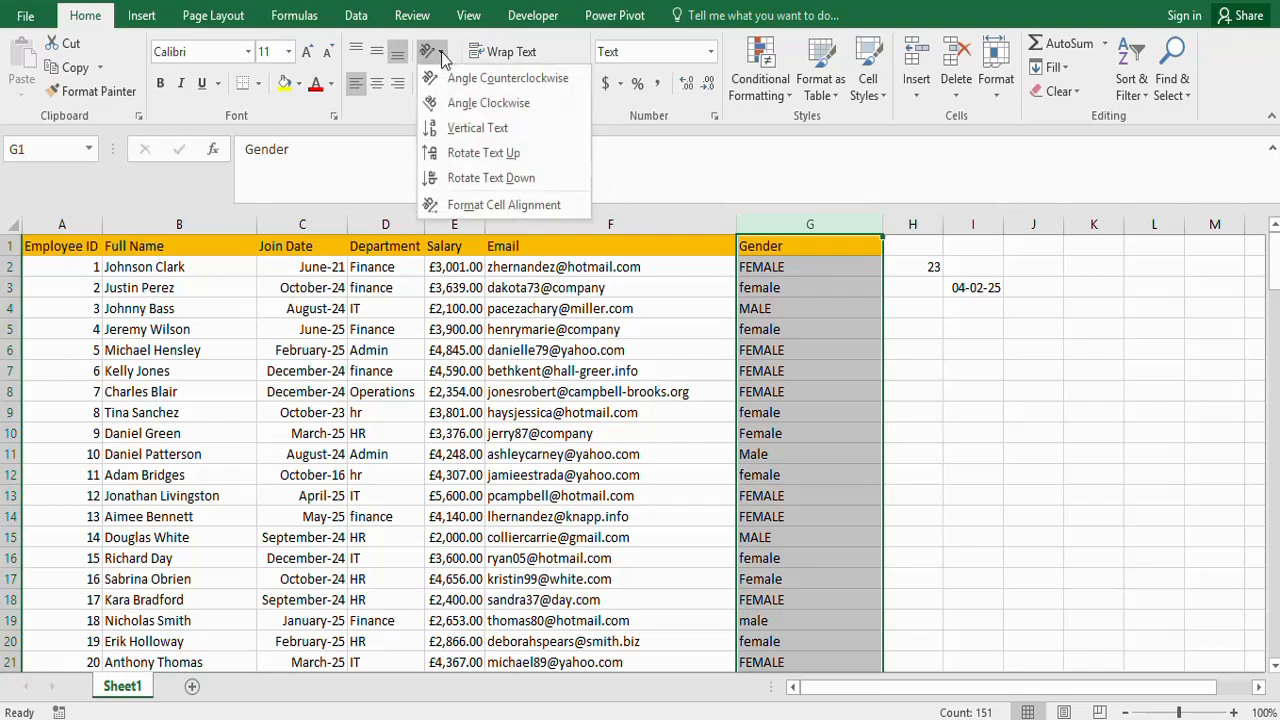
pyautogui.click(497, 80)
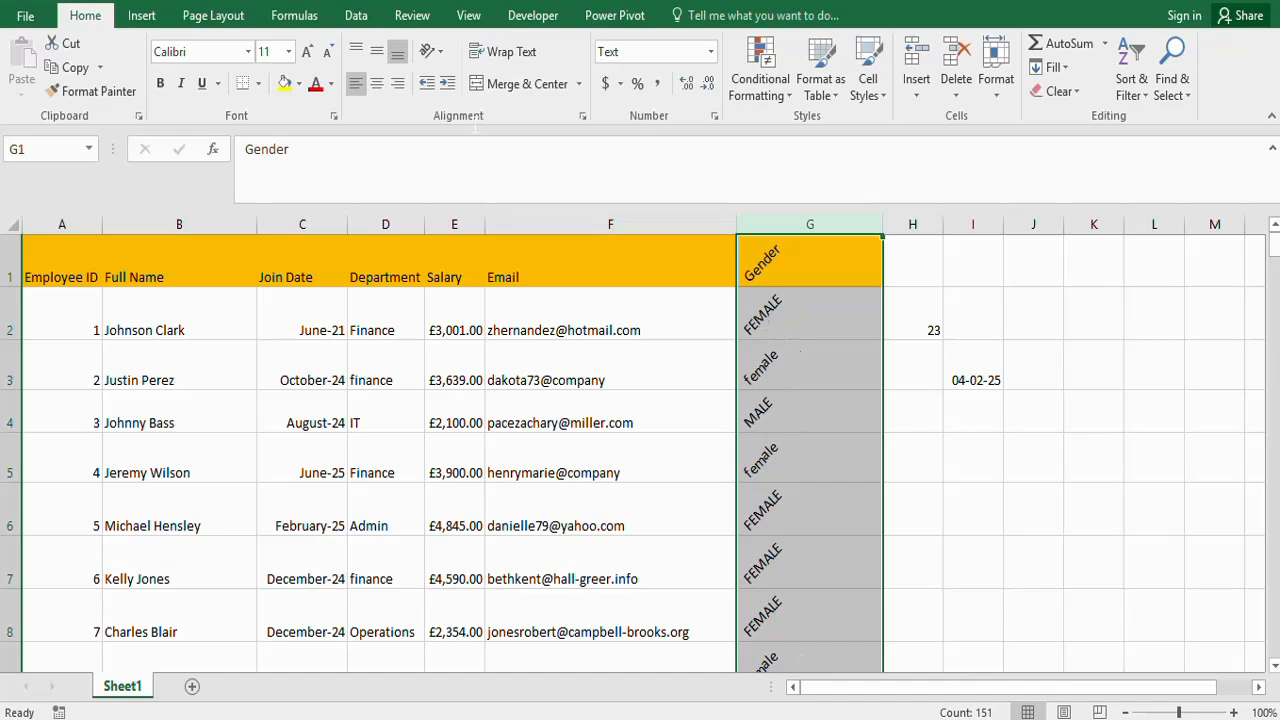
pyautogui.click(441, 51)
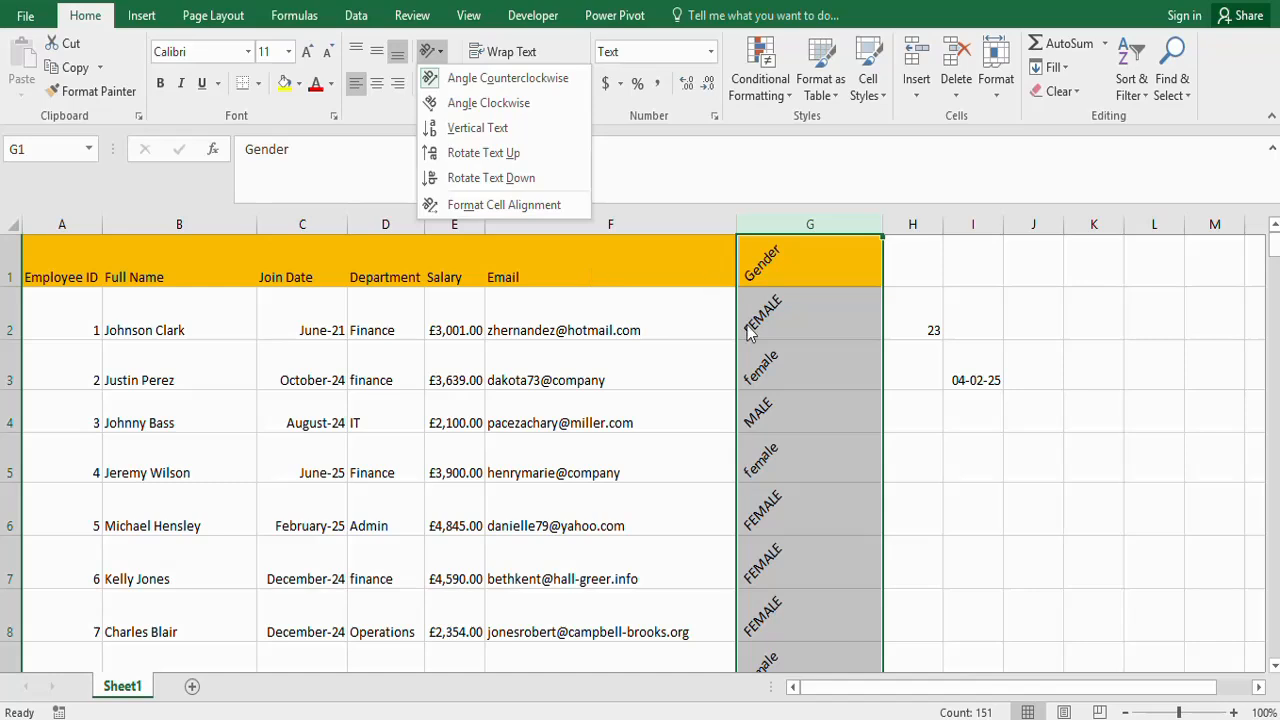
pyautogui.click(799, 344)
pyautogui.hotkey('ctrl', 'z')
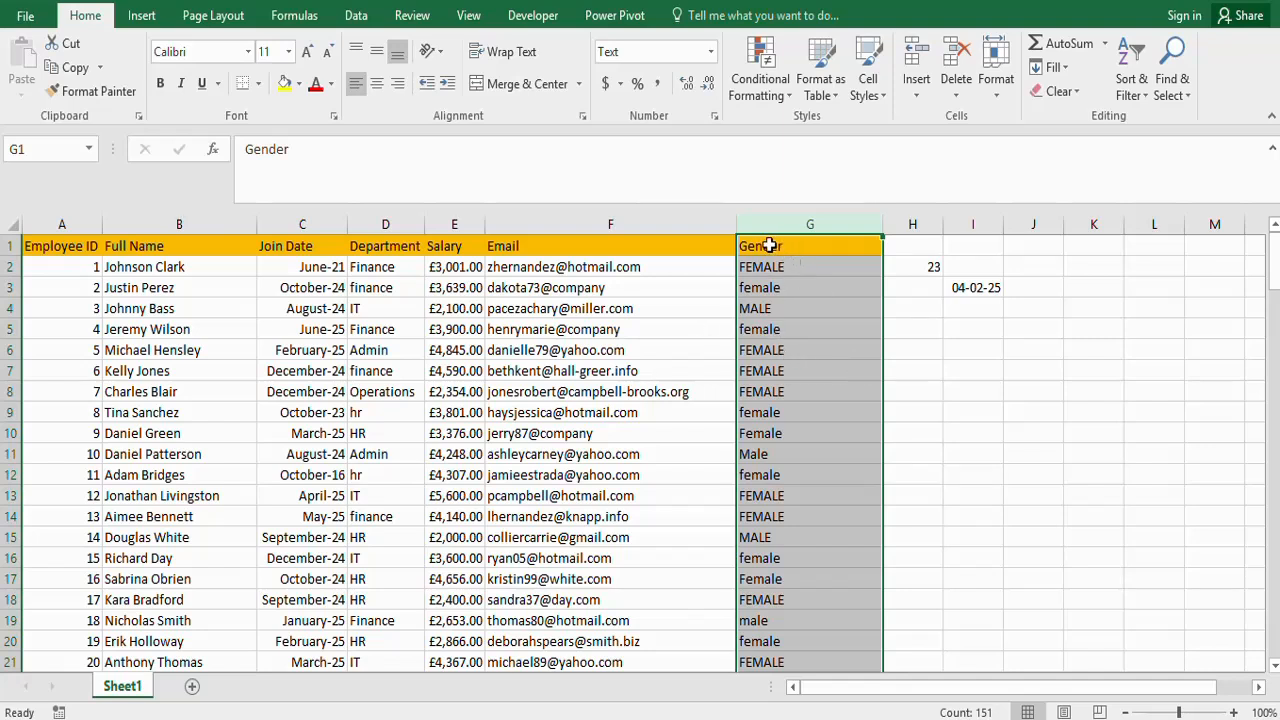
# - Try a red and a dark orange font color on the Gender column
pyautogui.click(316, 85)
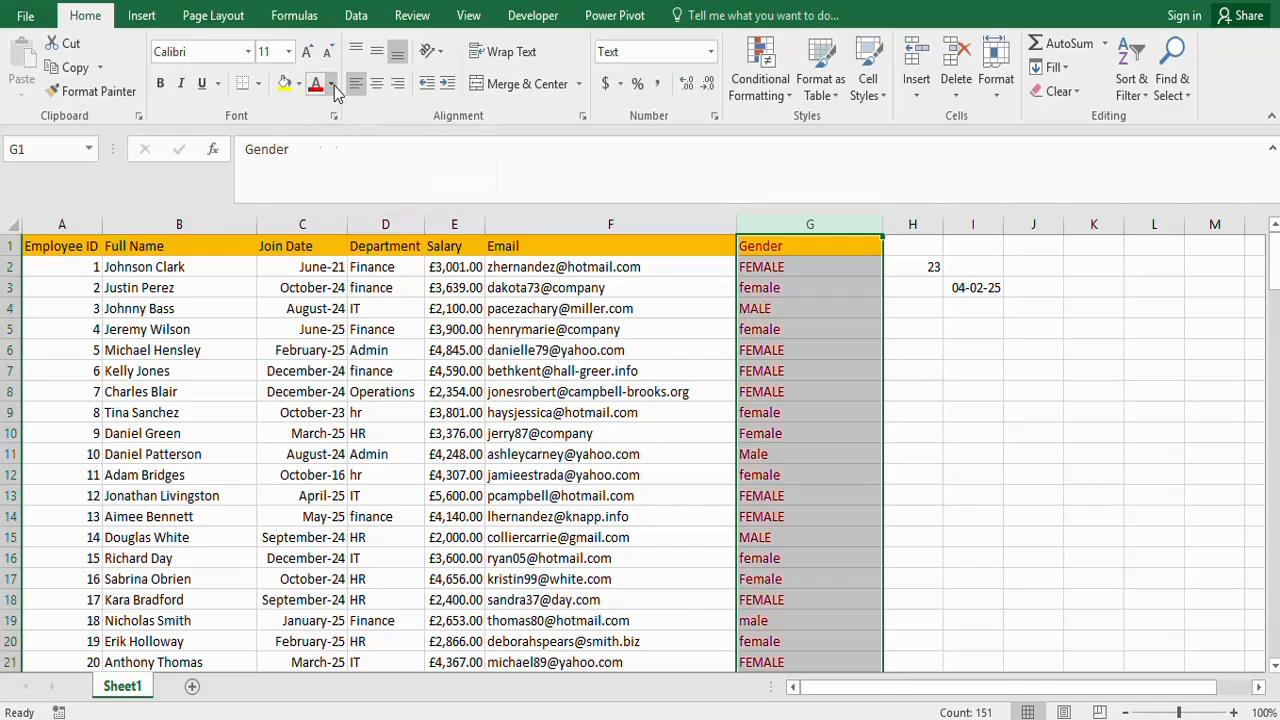
pyautogui.click(331, 84)
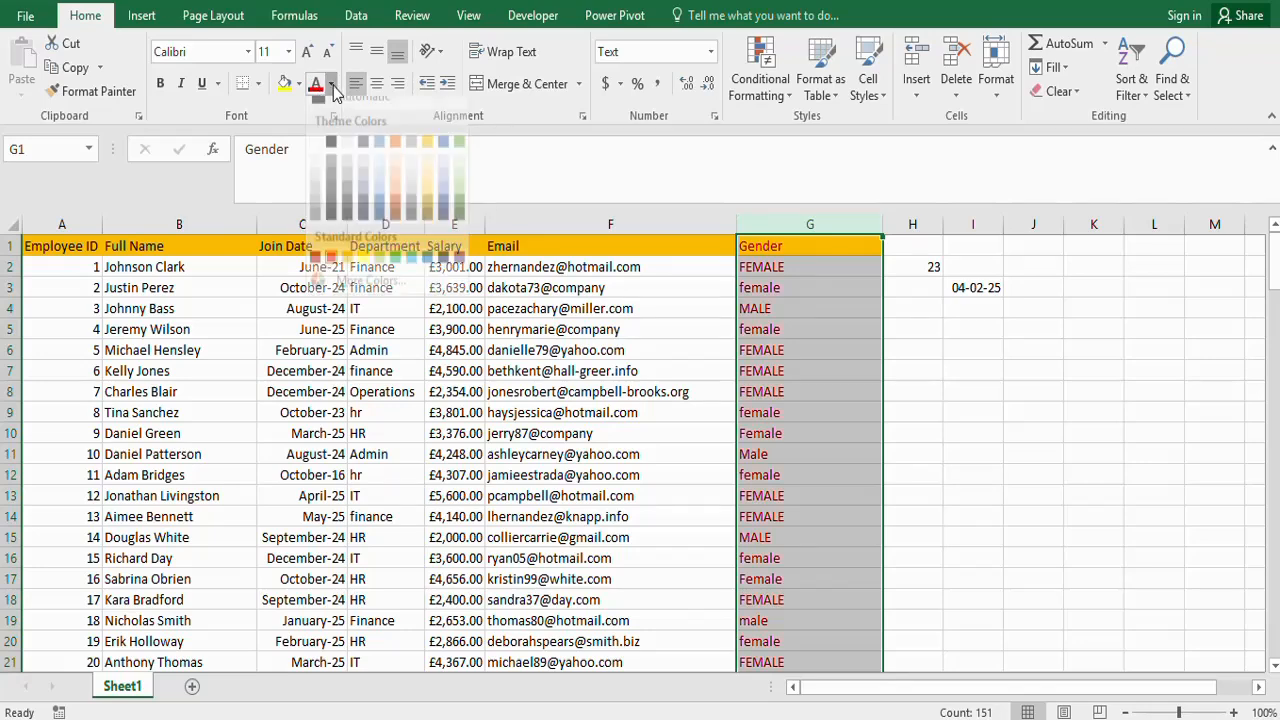
pyautogui.click(394, 222)
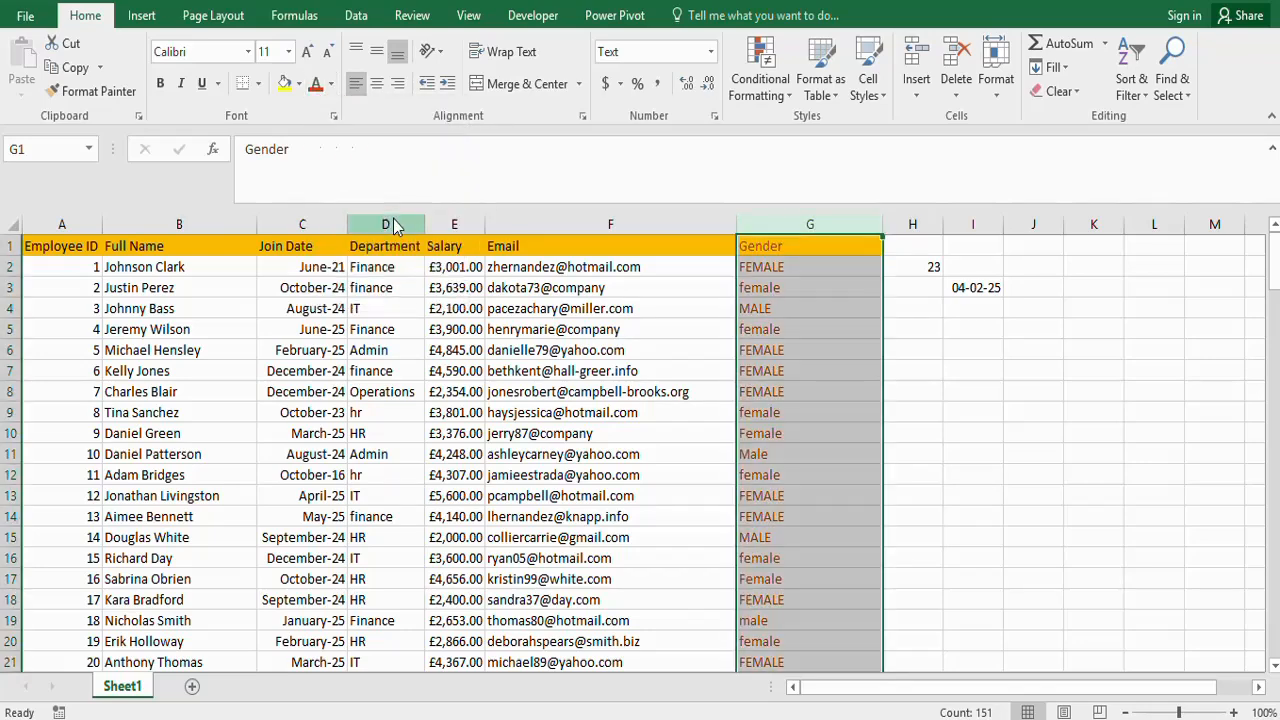
# - Fill the Gender column with the darkest green theme color and set its font color to white
pyautogui.click(299, 86)
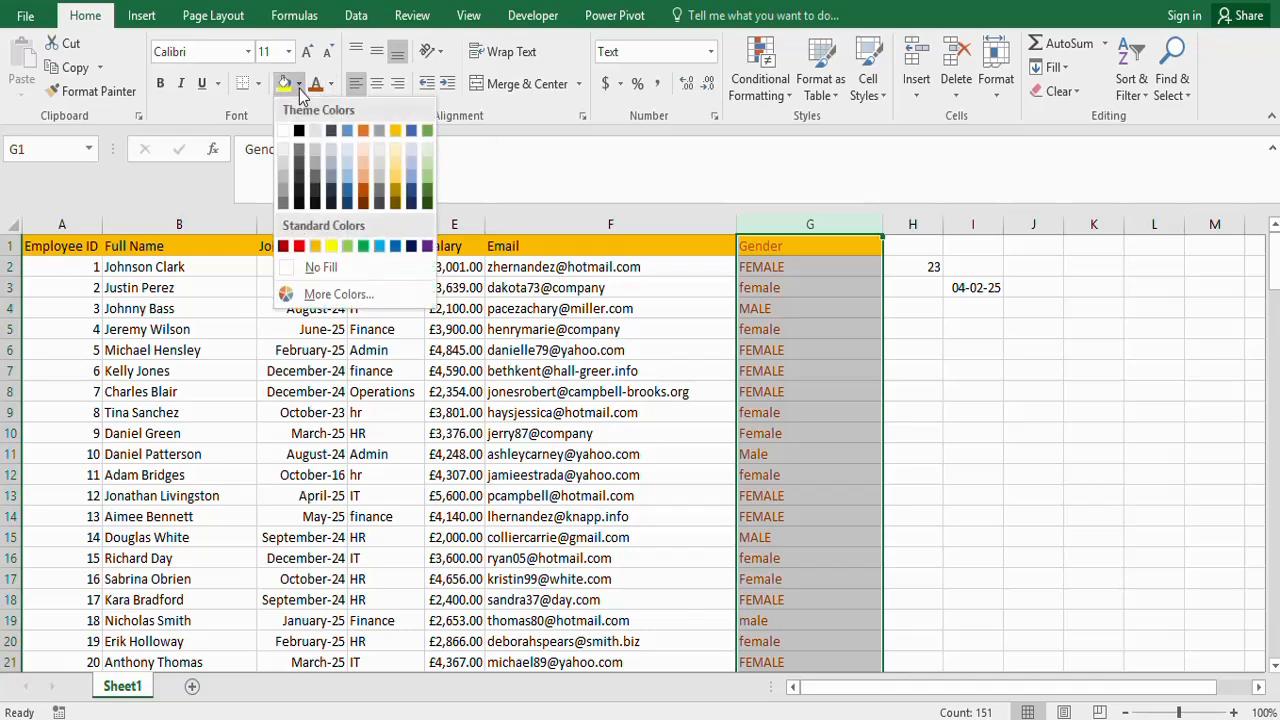
pyautogui.click(427, 207)
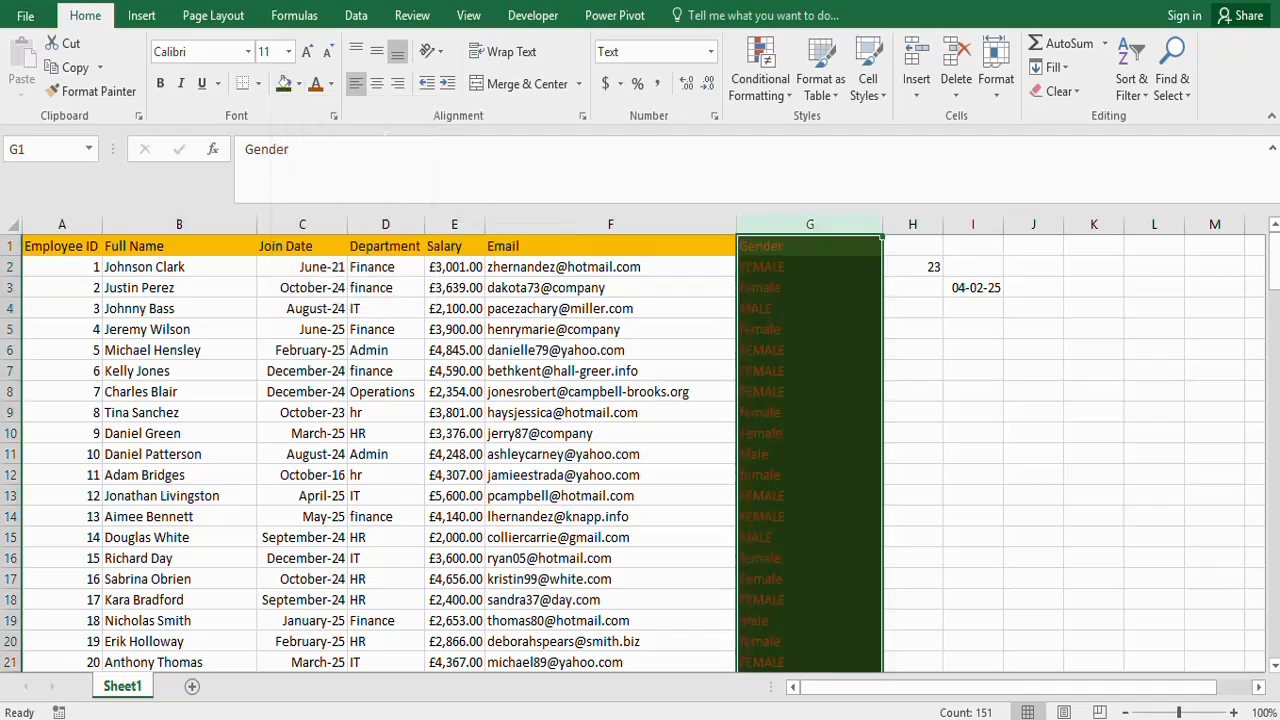
pyautogui.click(331, 85)
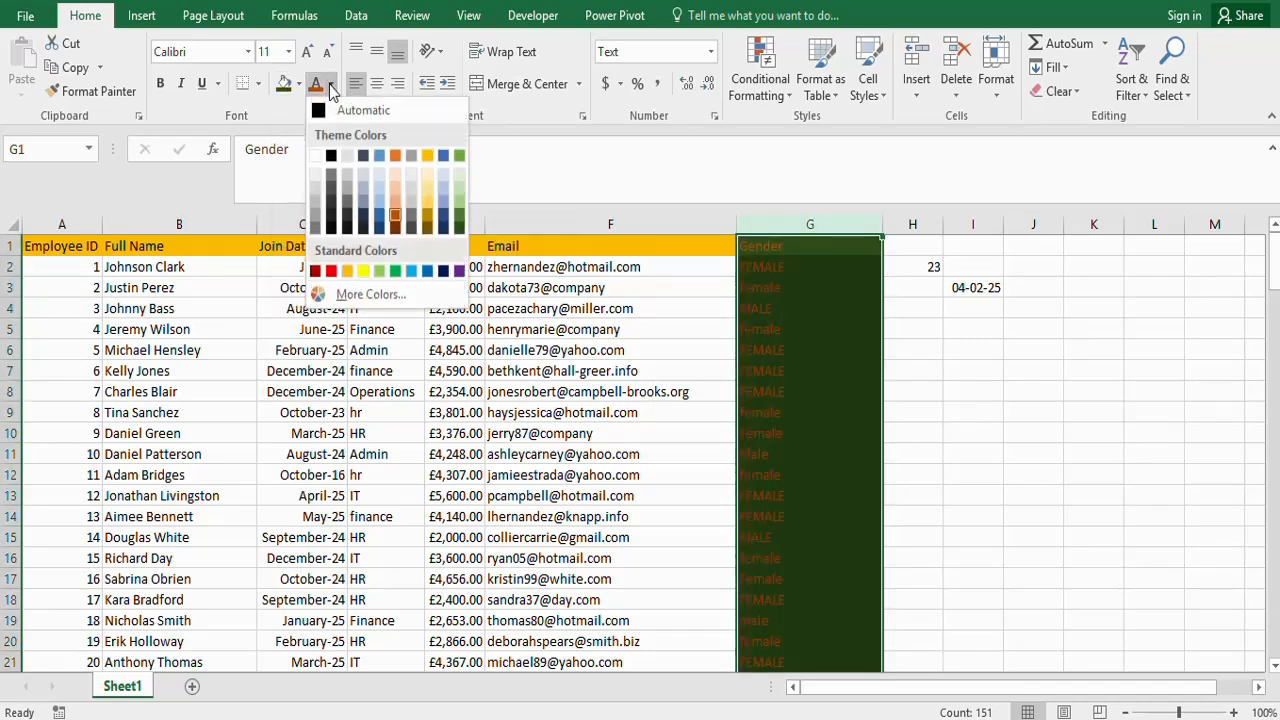
pyautogui.click(317, 157)
pyautogui.click(813, 341)
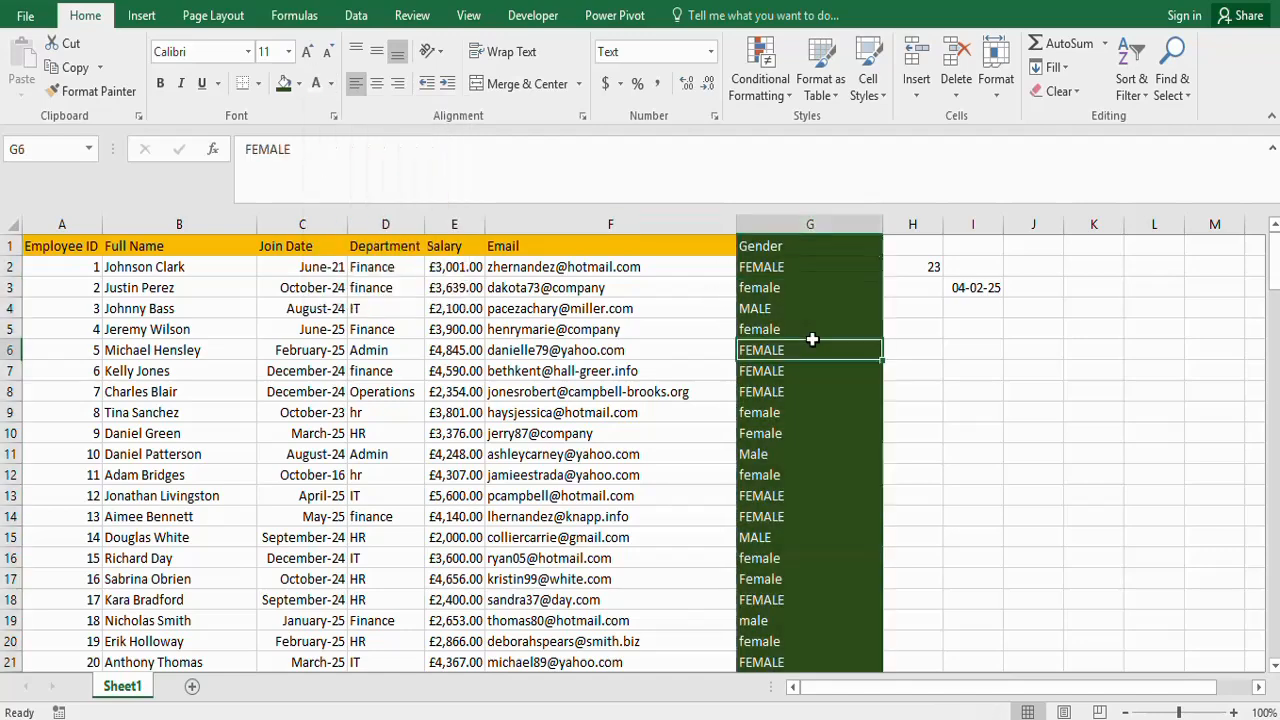
# - Fill the first three Gender entries, cells G2 to G4, with the orange theme color
pyautogui.click(756, 287)
pyautogui.moveTo(756, 287); pyautogui.dragTo(760, 310)
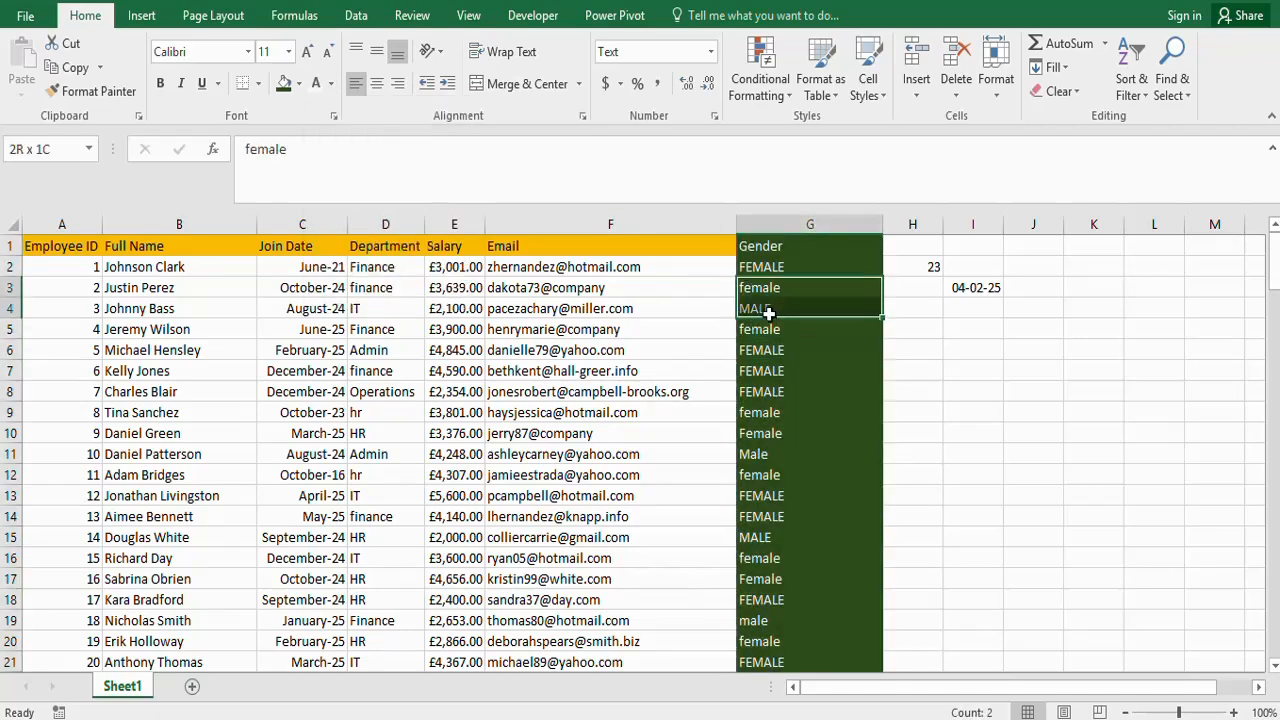
pyautogui.click(298, 84)
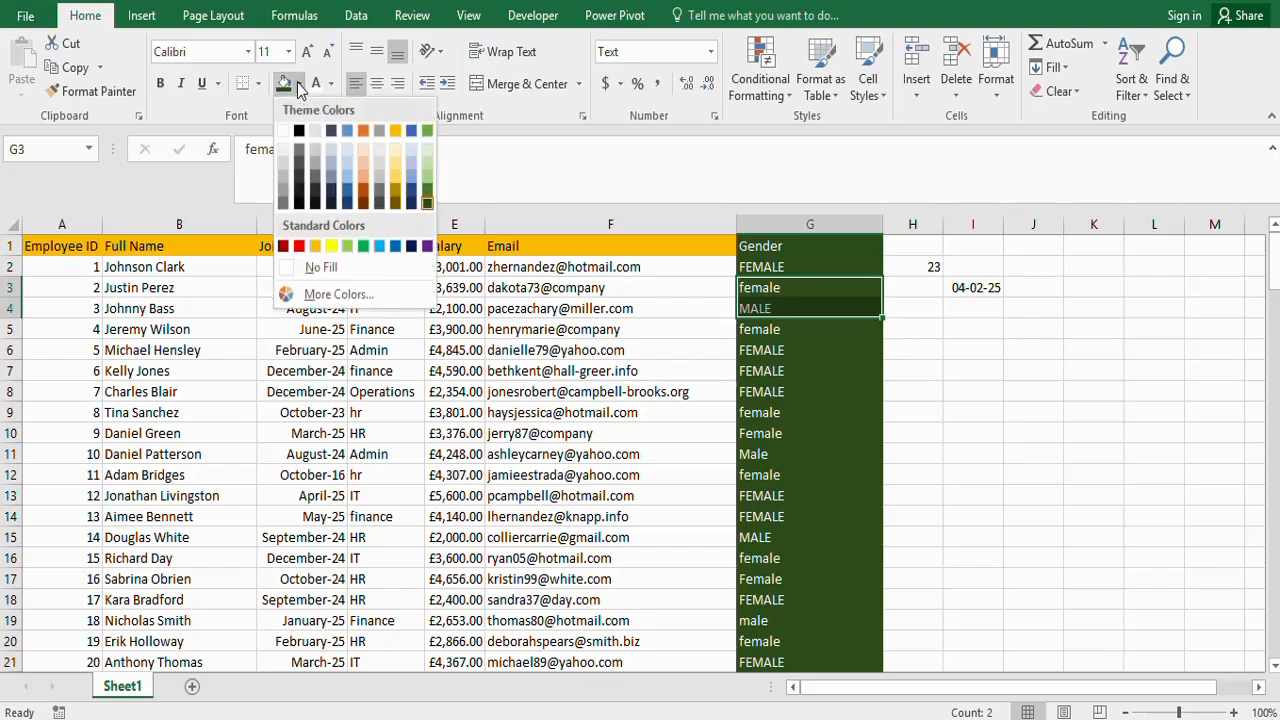
pyautogui.click(753, 263)
pyautogui.moveTo(753, 267); pyautogui.dragTo(756, 305)
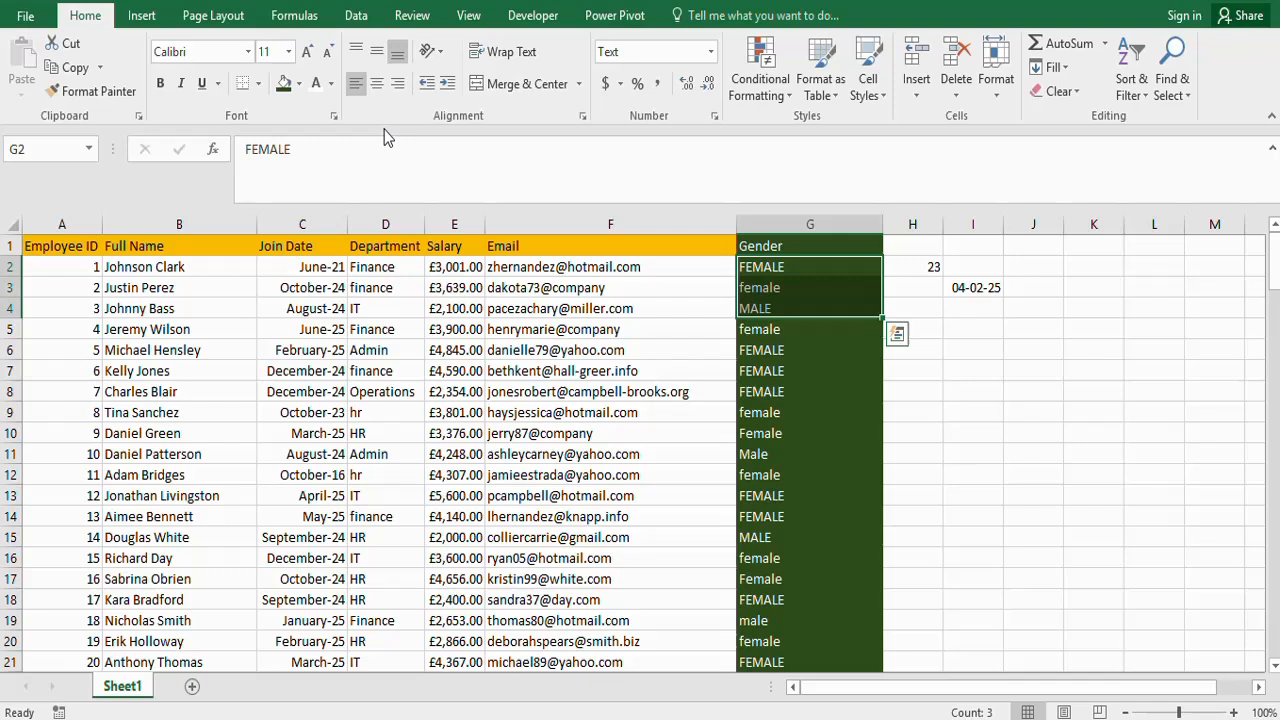
pyautogui.click(300, 87)
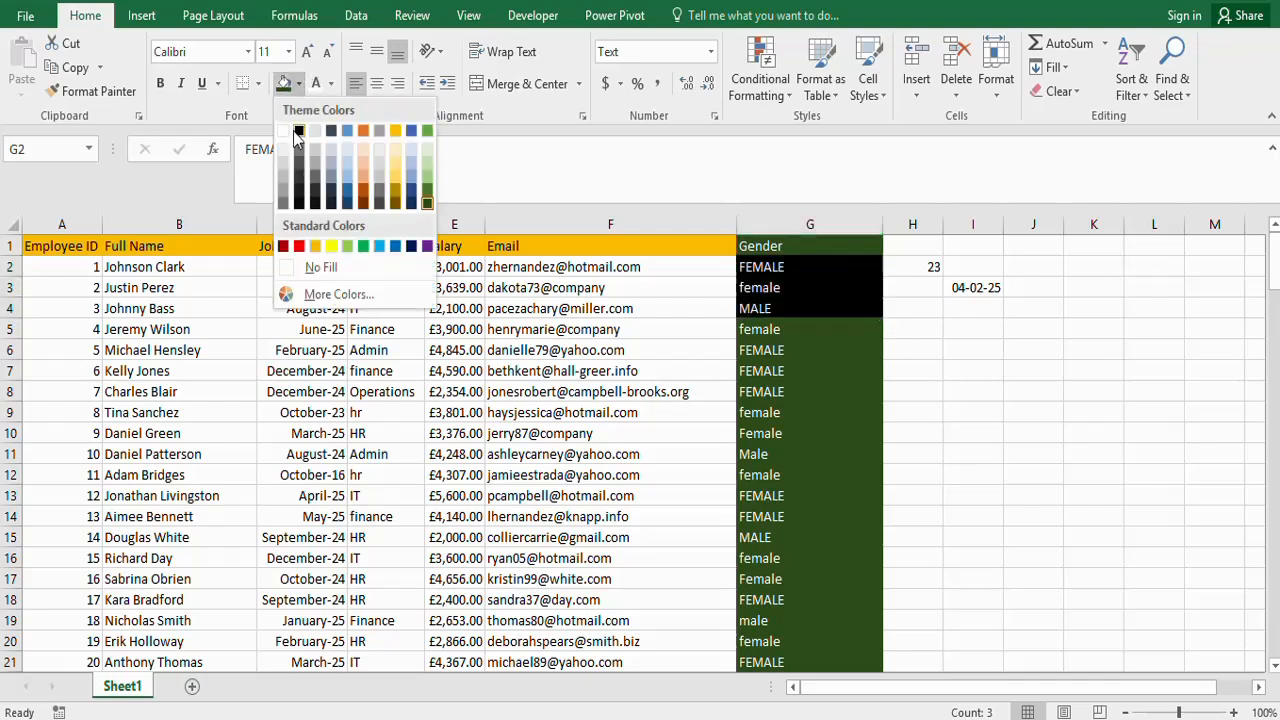
pyautogui.click(359, 134)
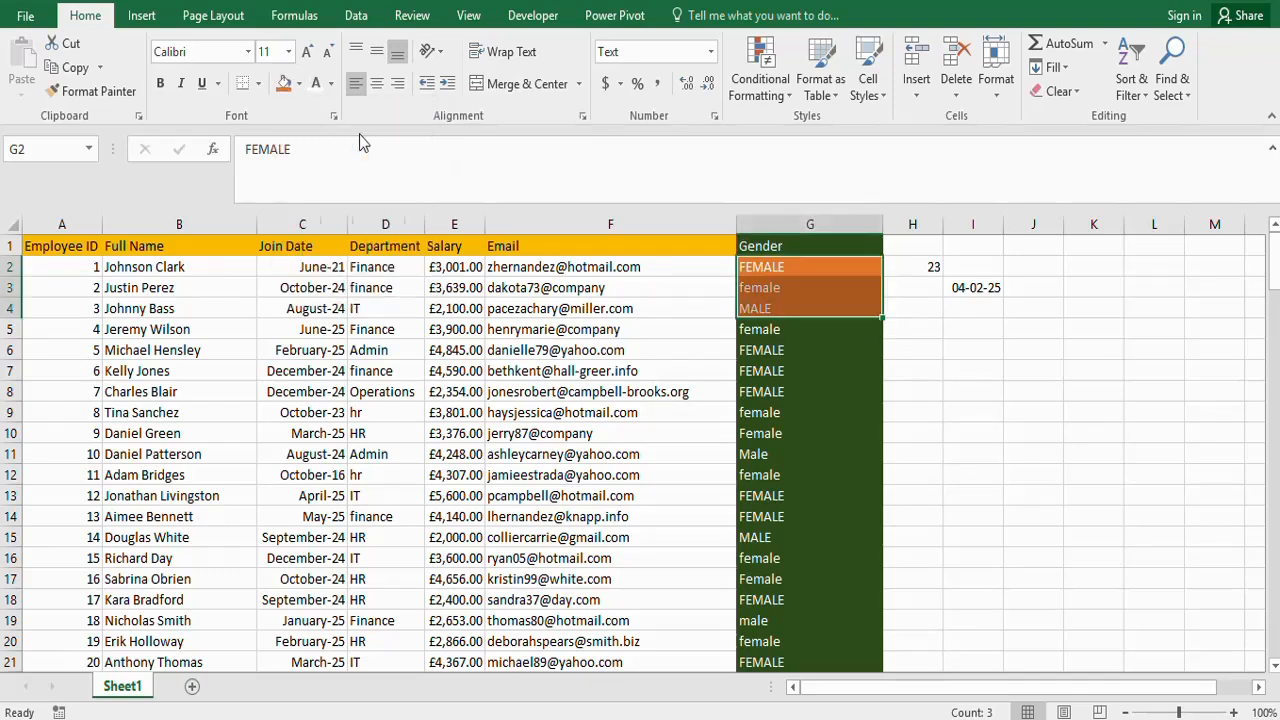
pyautogui.click(893, 418)
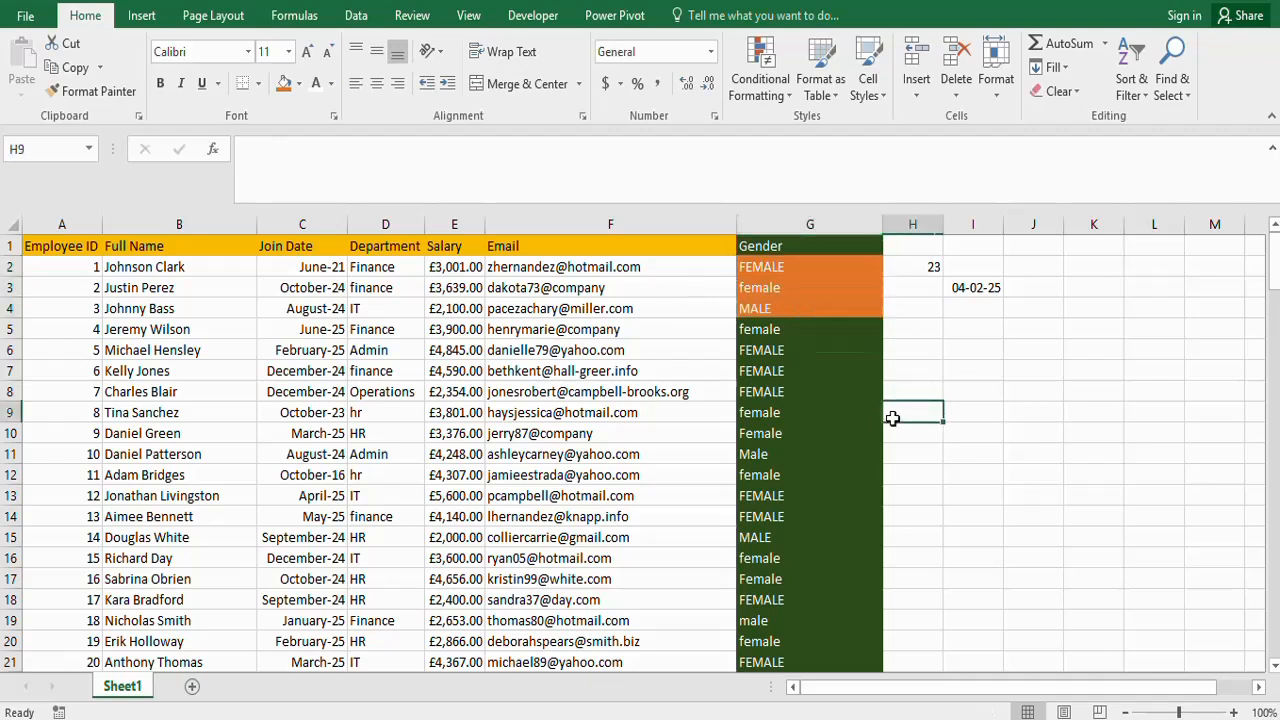